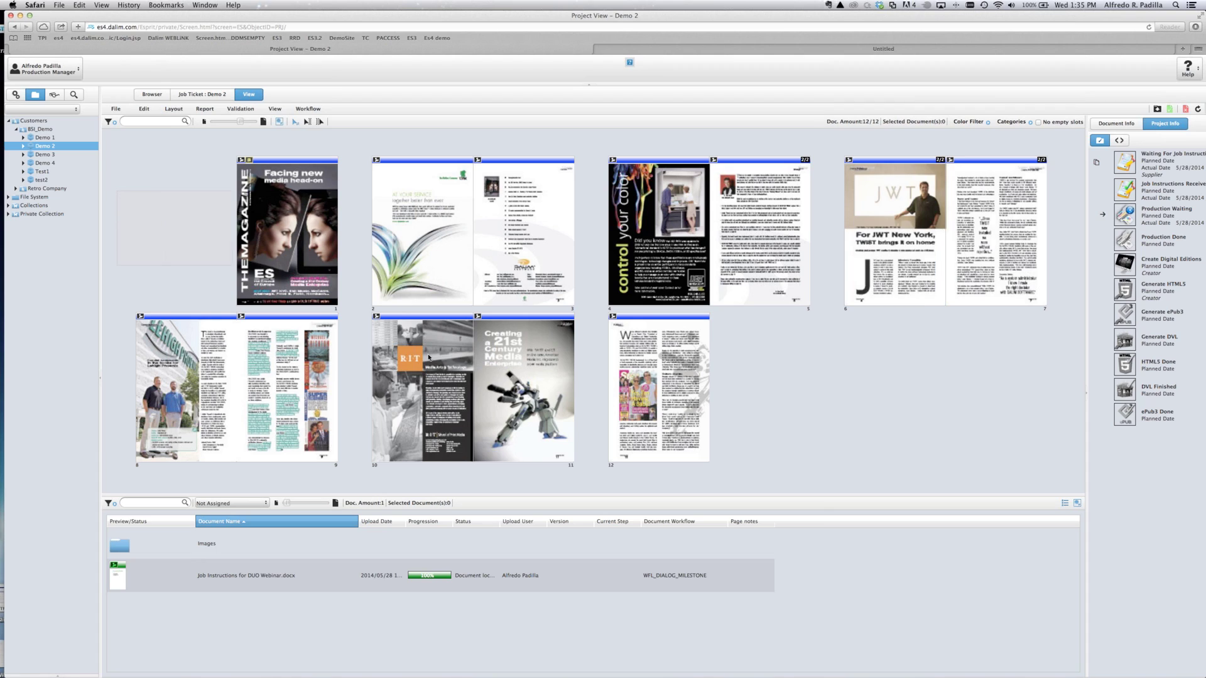
Approve all page documents of the Demo 2 project together and clear the selection
key(super+a)
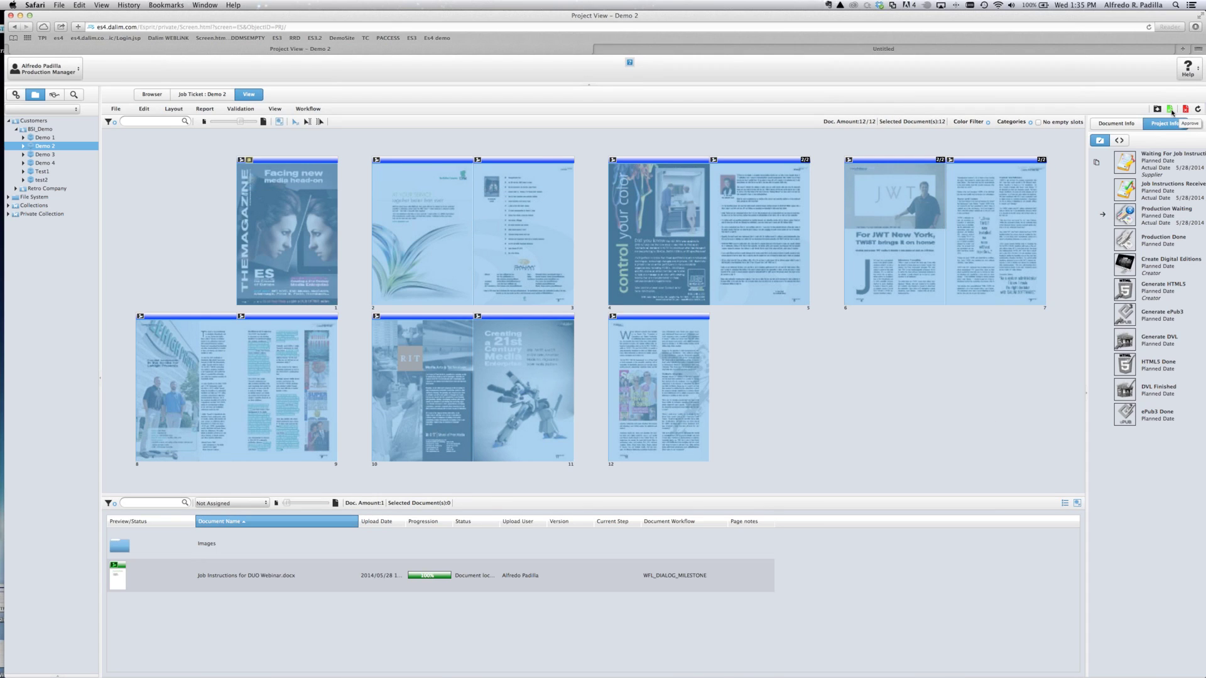
click(1170, 110)
key(Return)
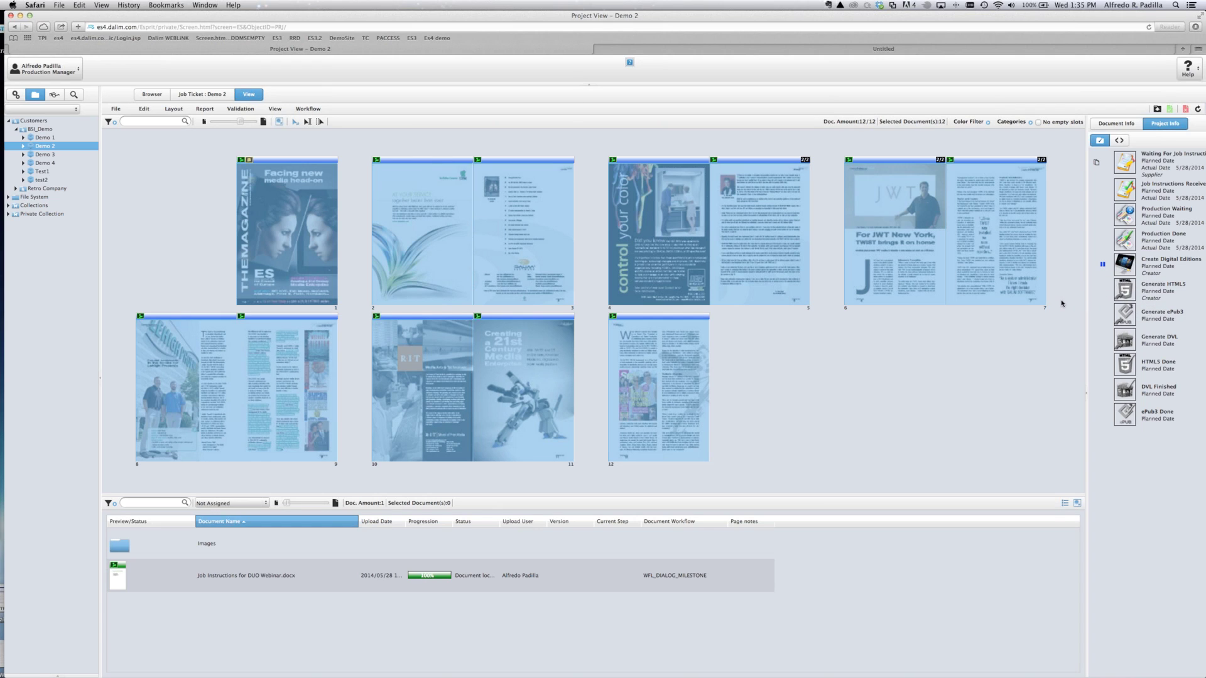
click(1042, 350)
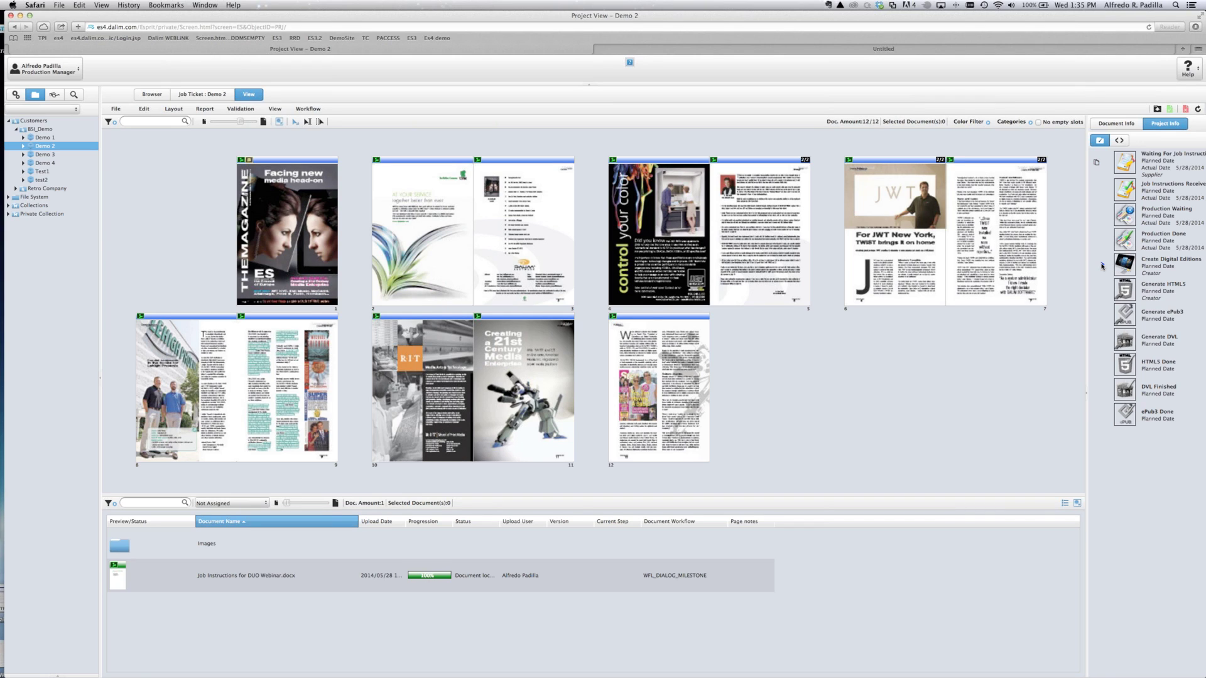
Release the paused Create Digital Editions milestone in the Demo 2 project workflow
click(1101, 266)
click(682, 457)
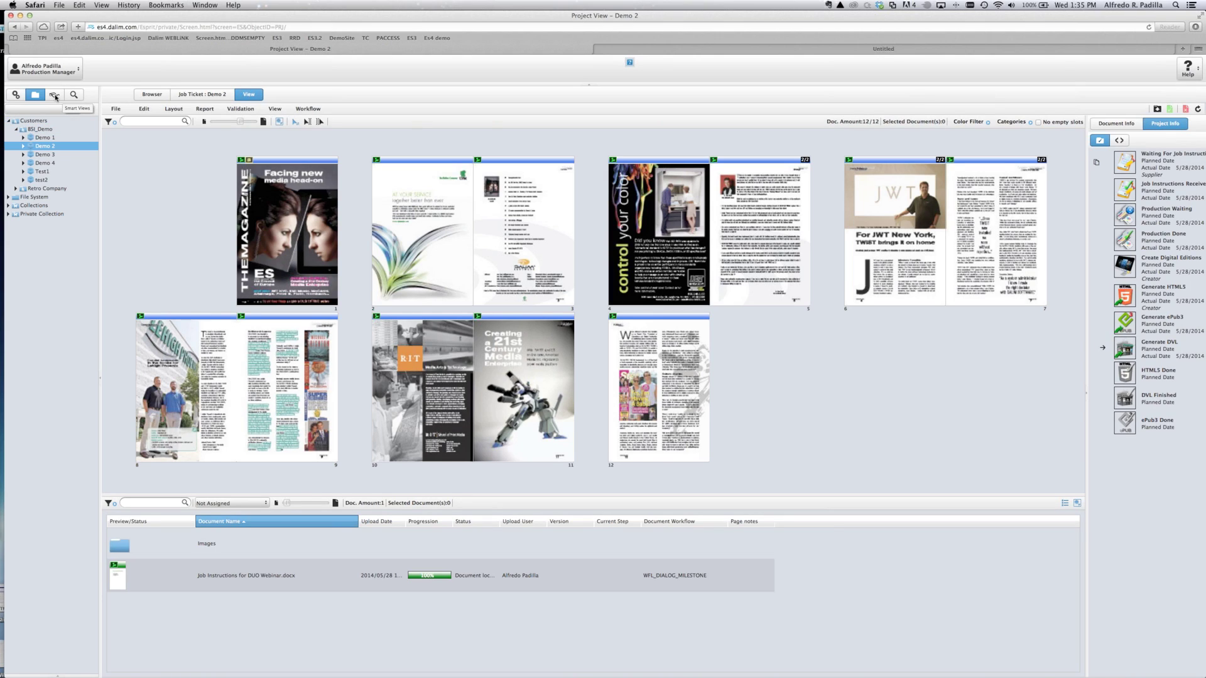
Open the BSI_MilestoneBar smart view, enlarge its milestone icons and bring the BSI_Demo projects into view
click(55, 95)
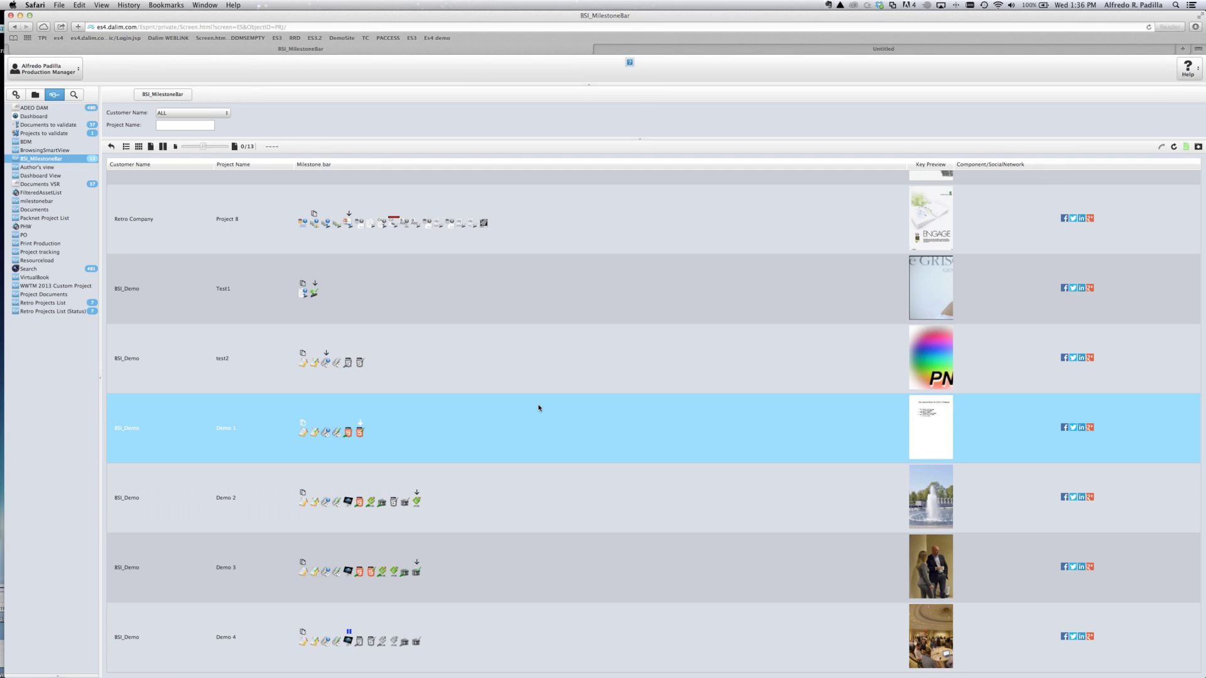
click(205, 147)
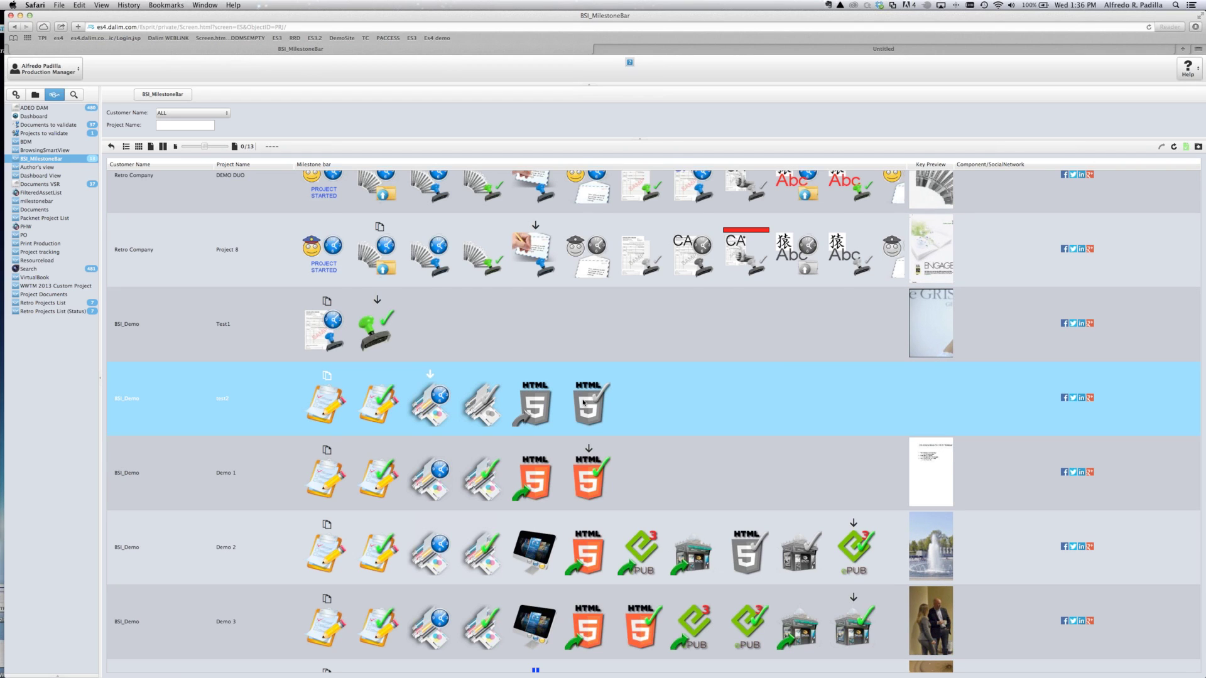
scroll(583, 403, down, 2)
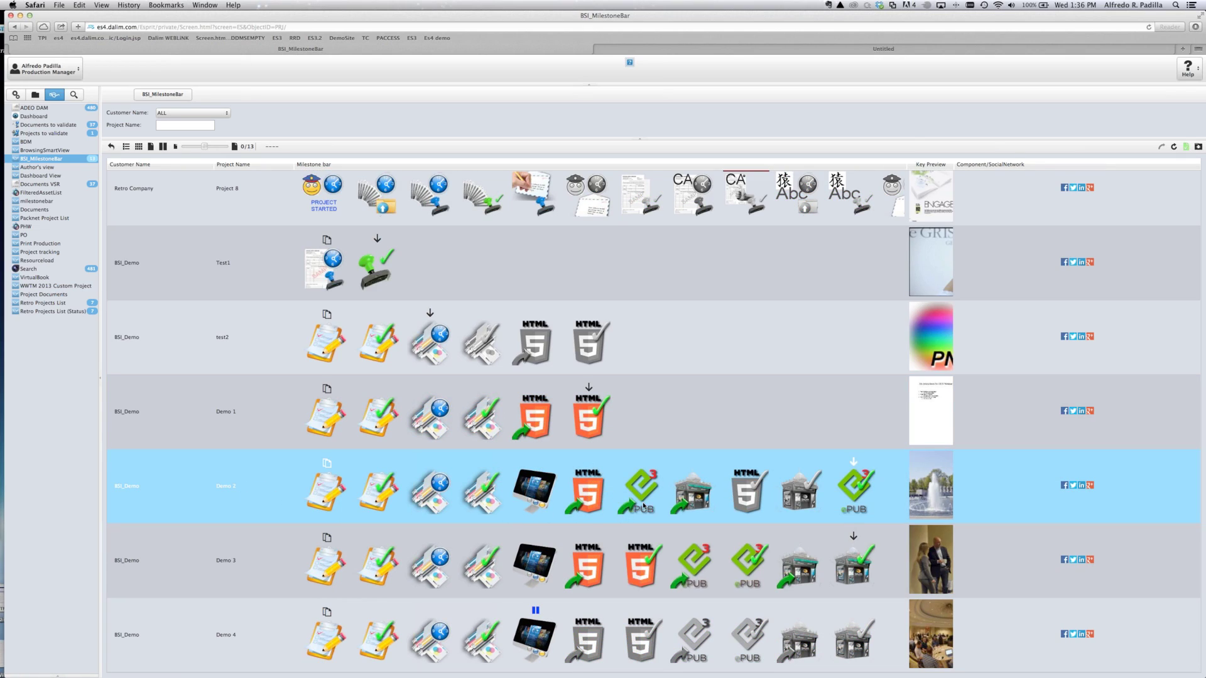
Examine the milestone details of the Demo 2 and Demo 3 projects, including Create Digital Editions, Generate ePub3 and Generate DVL
mouse_move(658, 497)
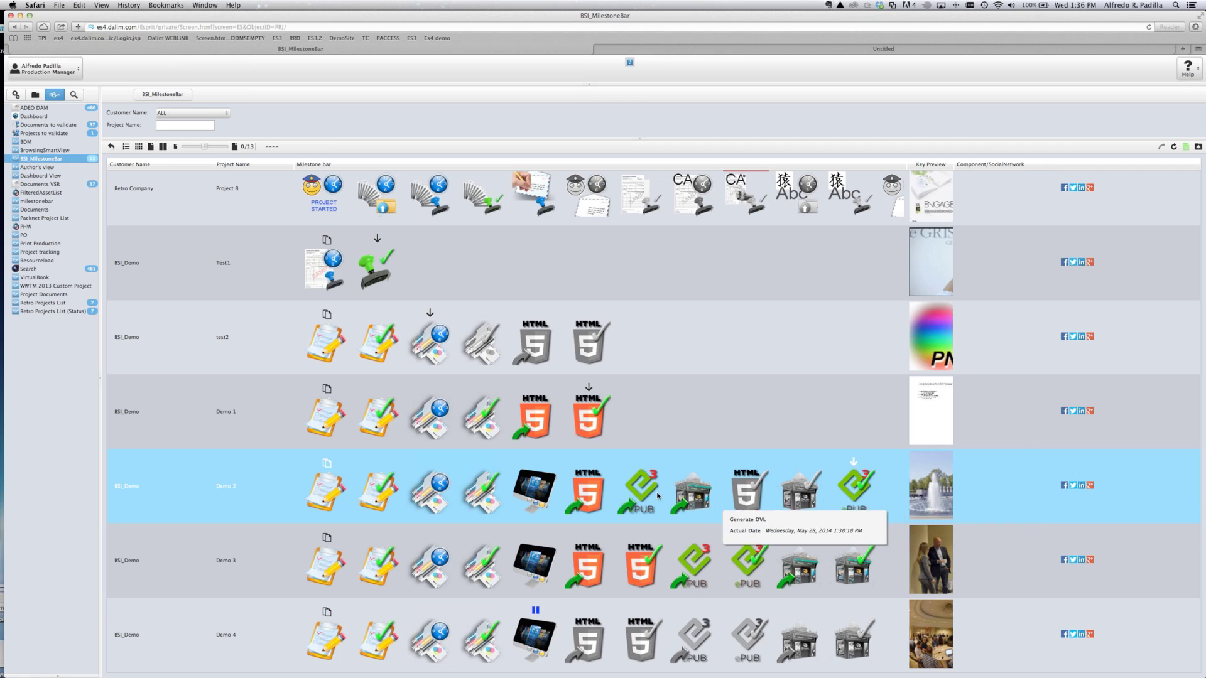
mouse_move(537, 502)
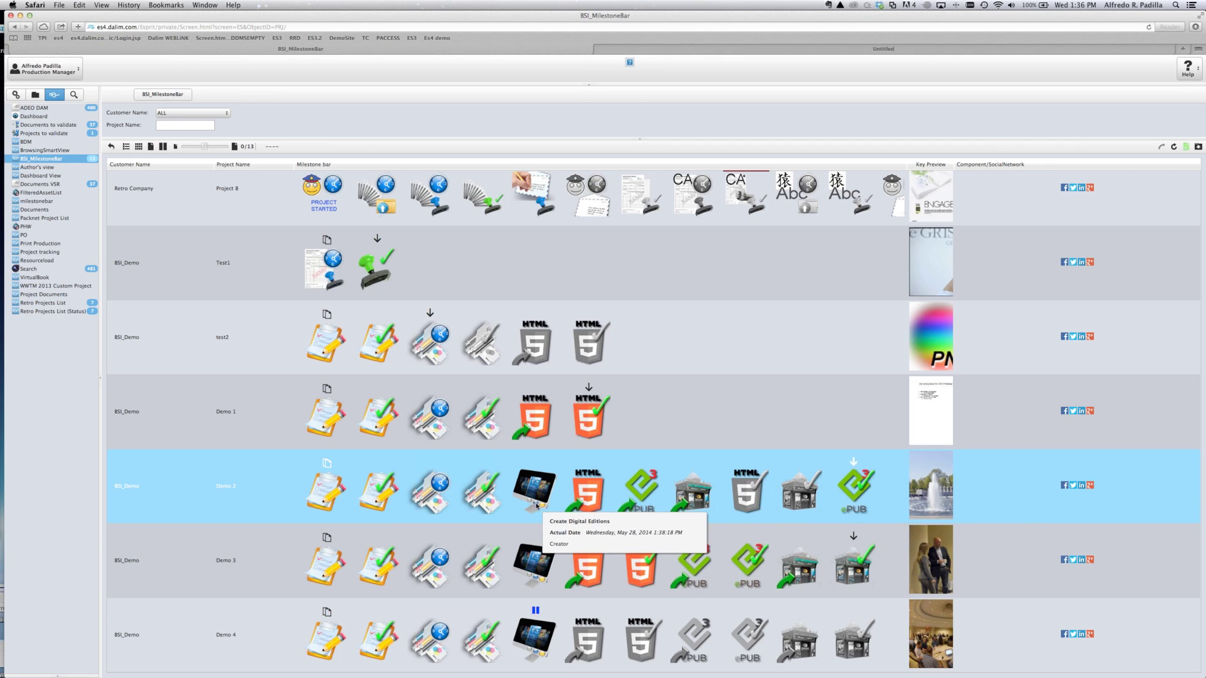
mouse_move(594, 503)
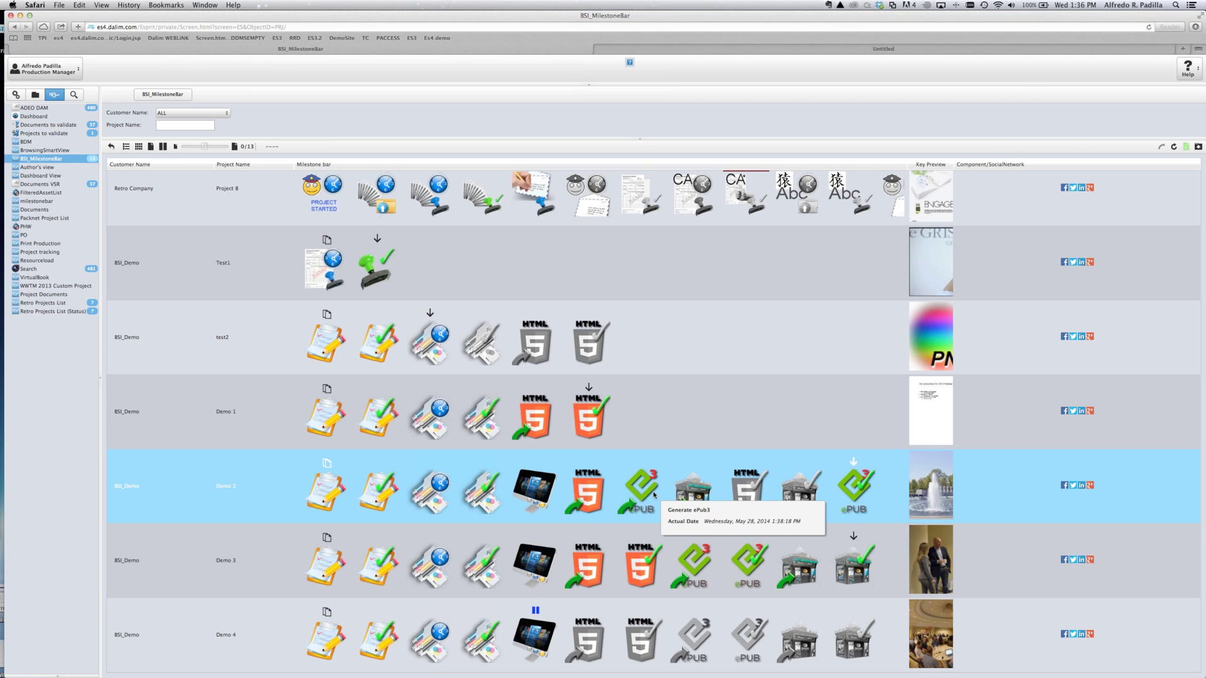
mouse_move(785, 502)
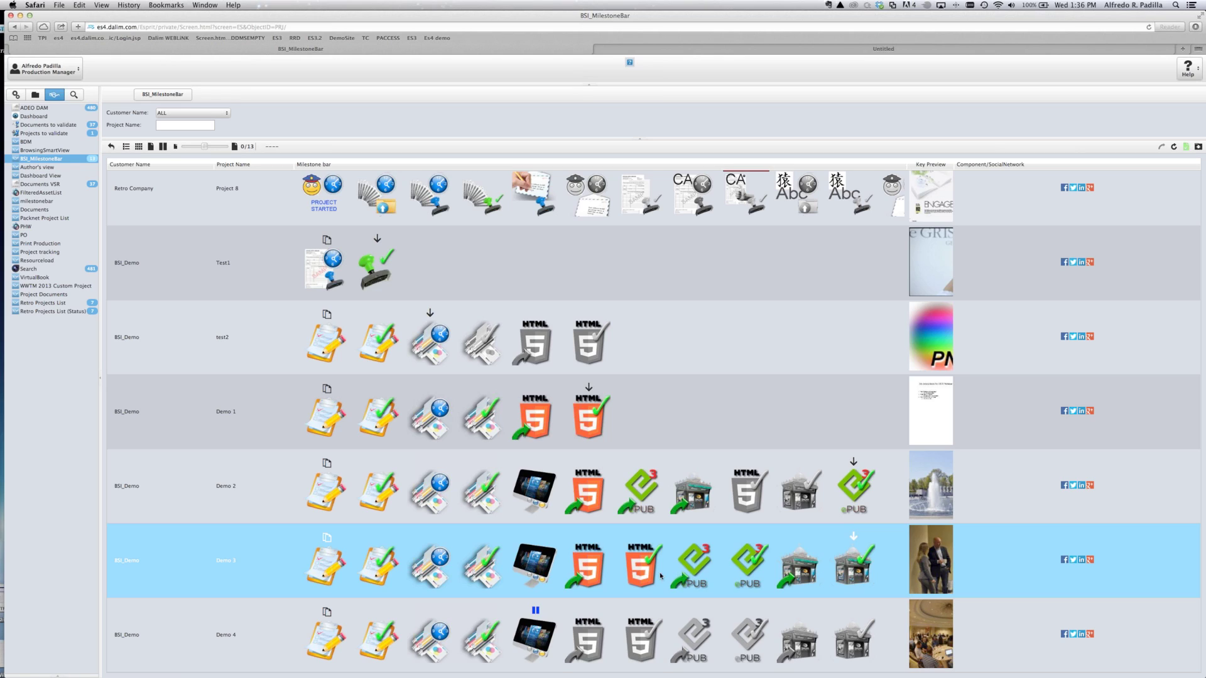
mouse_move(653, 572)
mouse_move(830, 577)
mouse_move(793, 572)
Share the Demo 2 project on the Facebook timeline with the comment "test3"
click(1071, 475)
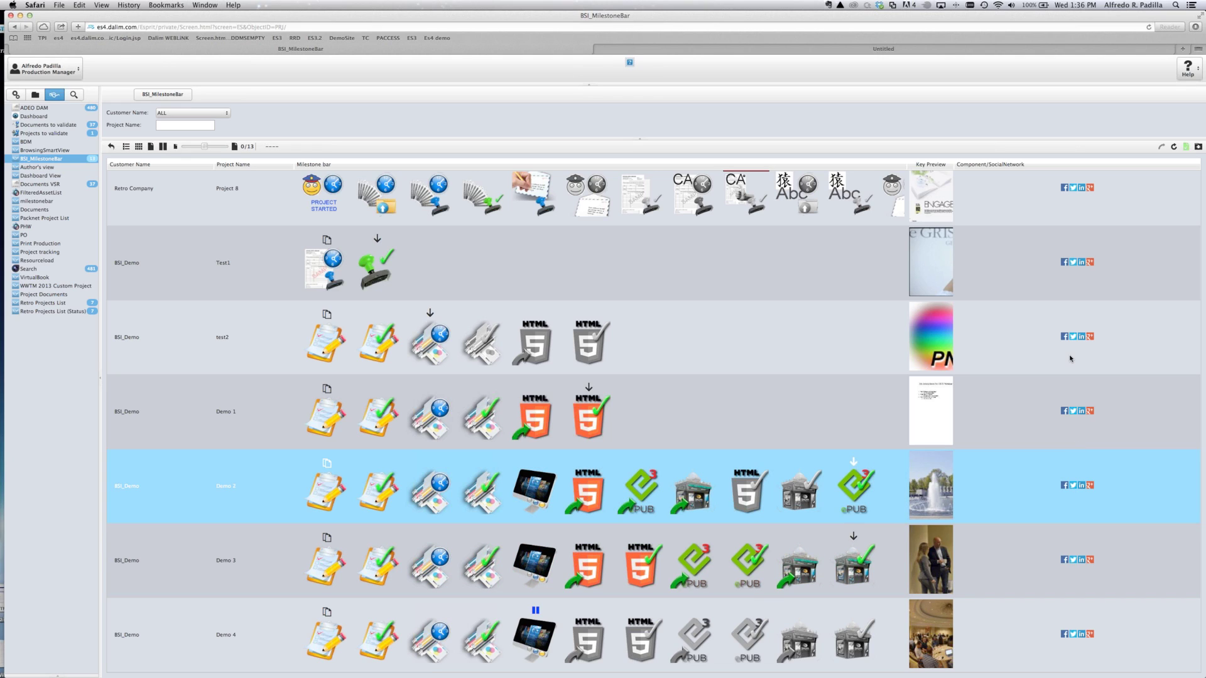
click(1075, 414)
click(1085, 496)
click(1071, 561)
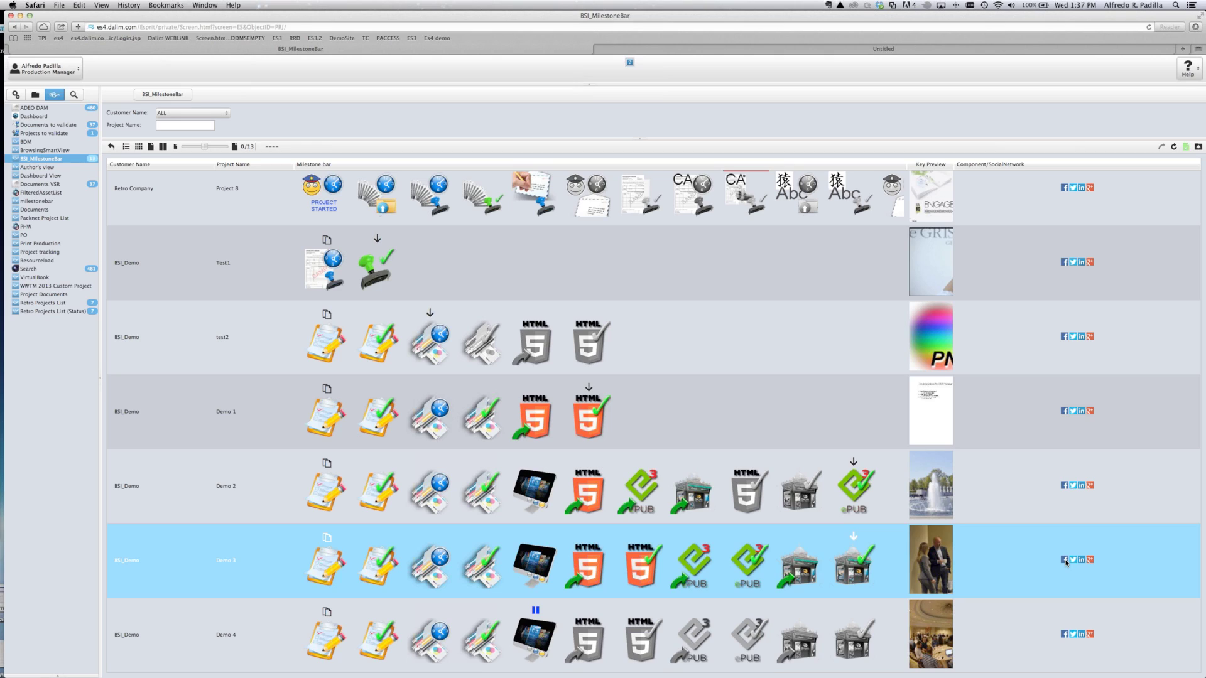
click(1066, 488)
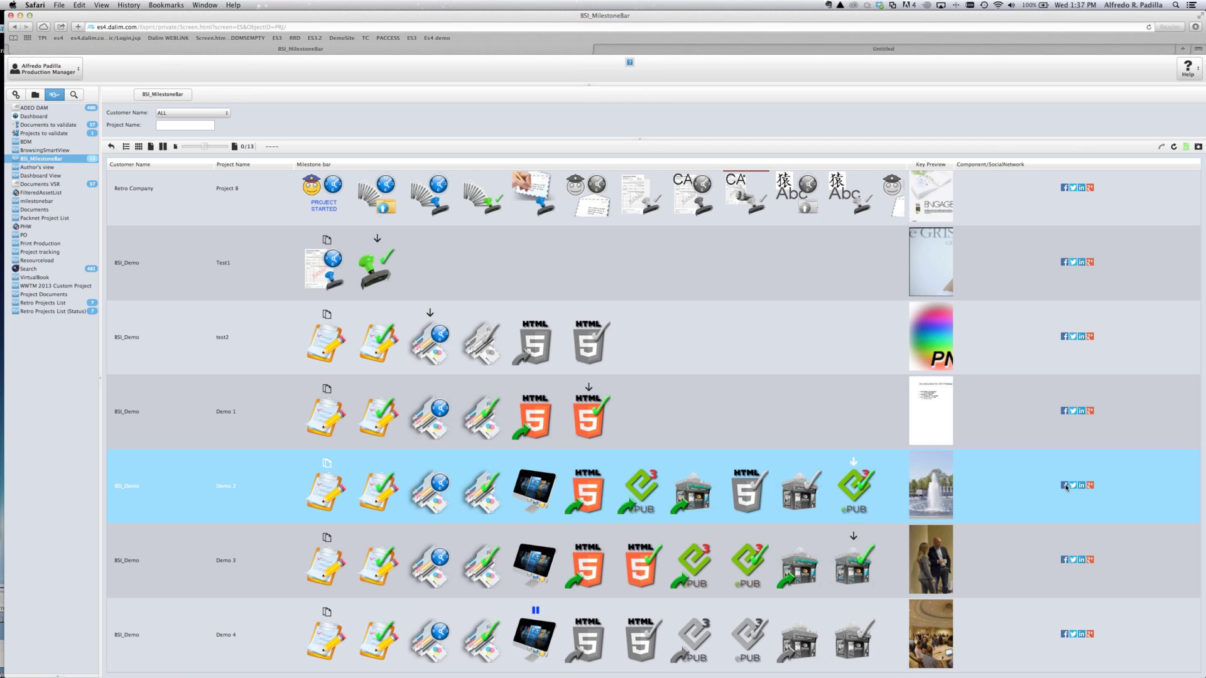
click(1064, 487)
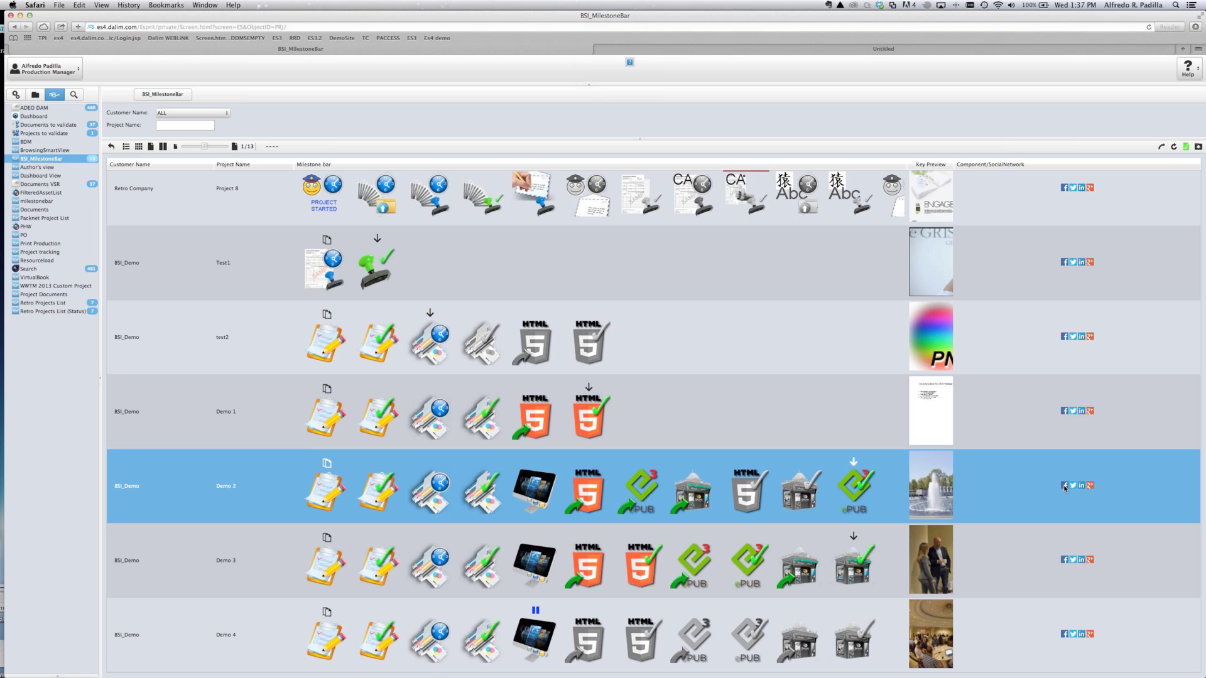
click(1081, 561)
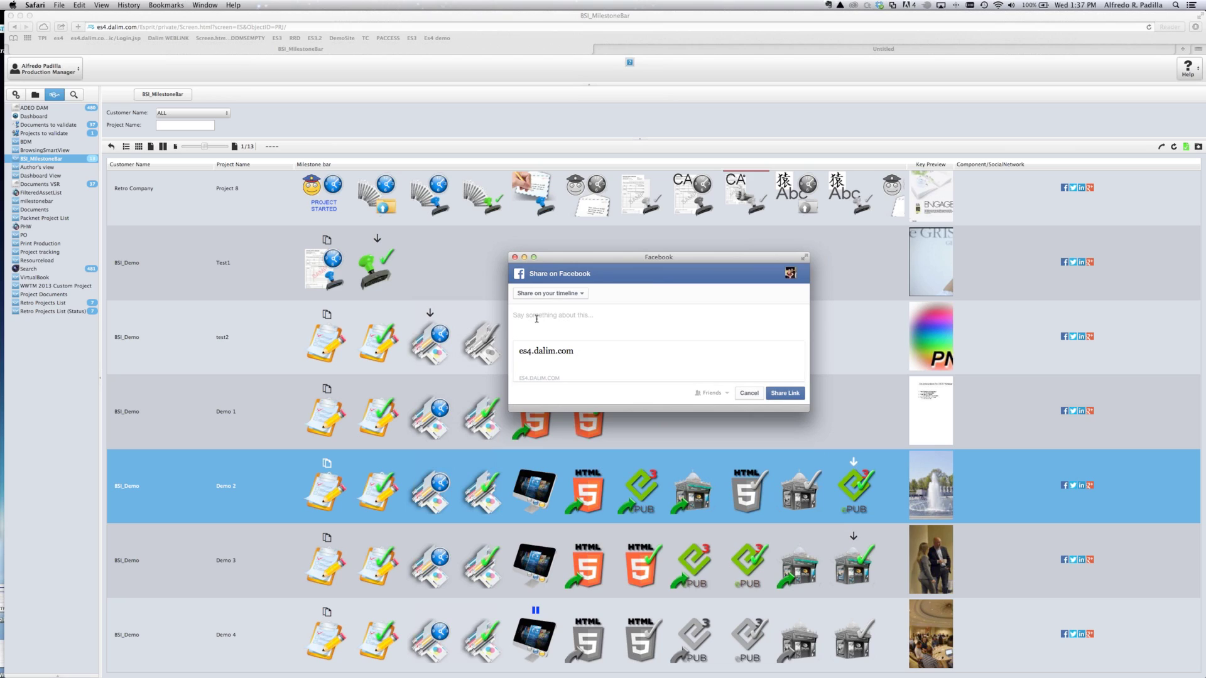
text(test3)
click(782, 393)
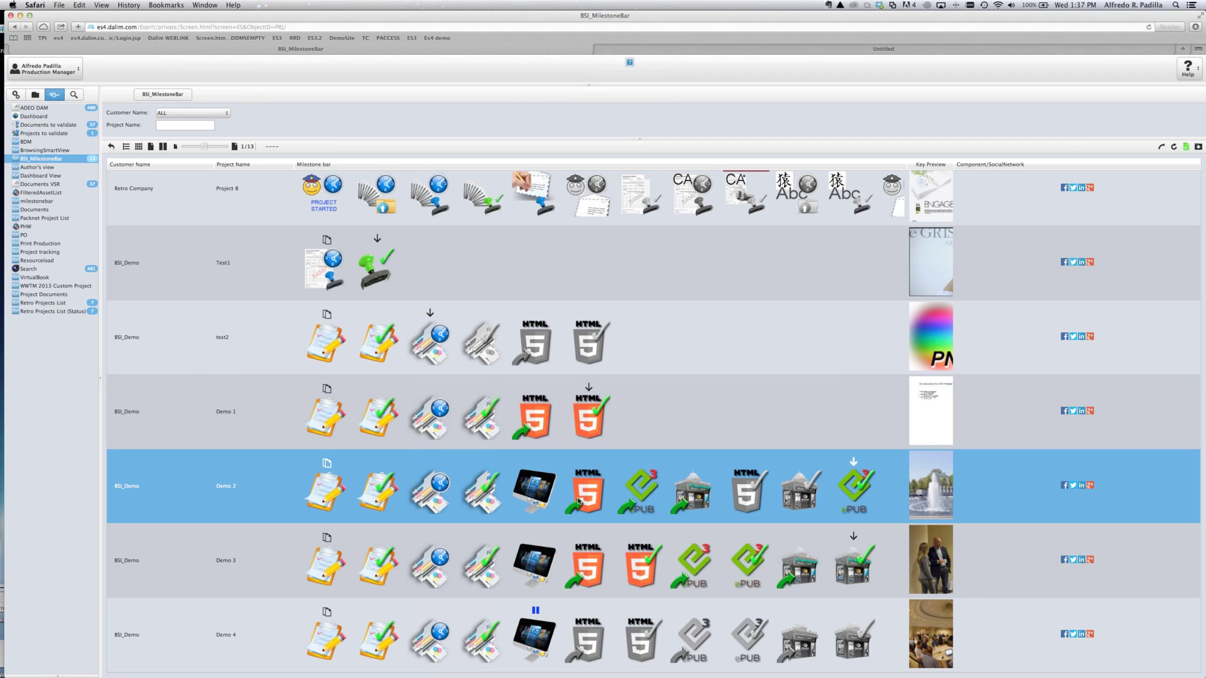
mouse_move(598, 501)
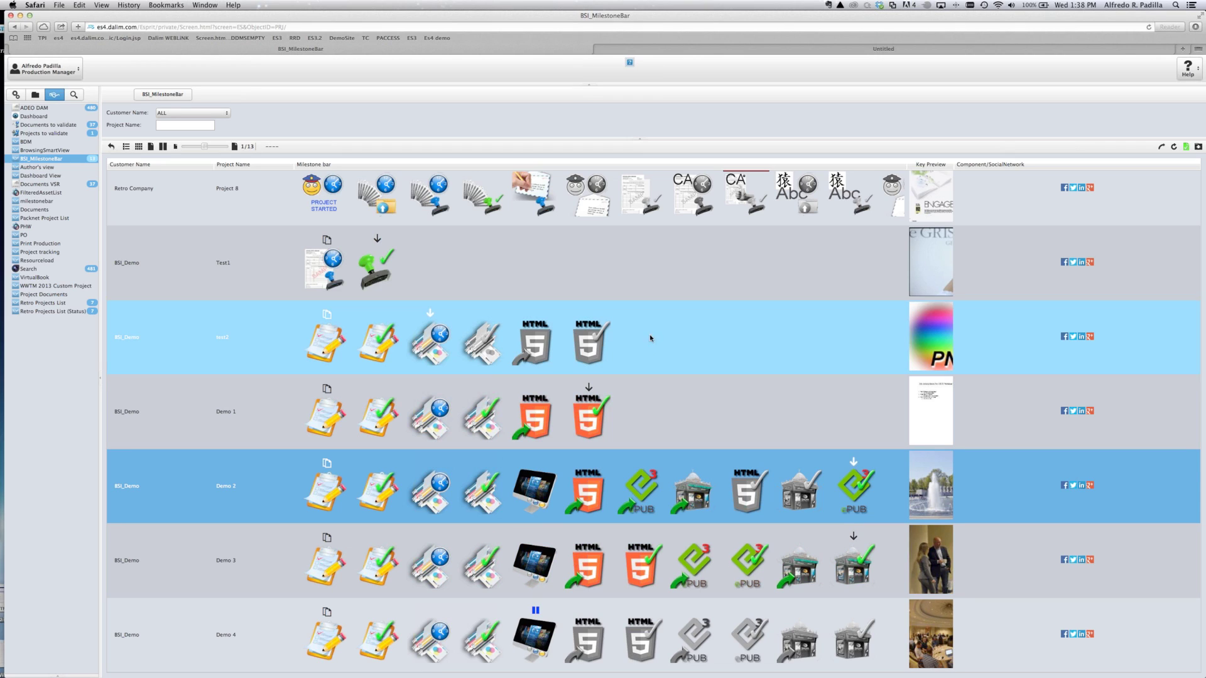
Load the website blansys.com in the current browser tab
click(313, 29)
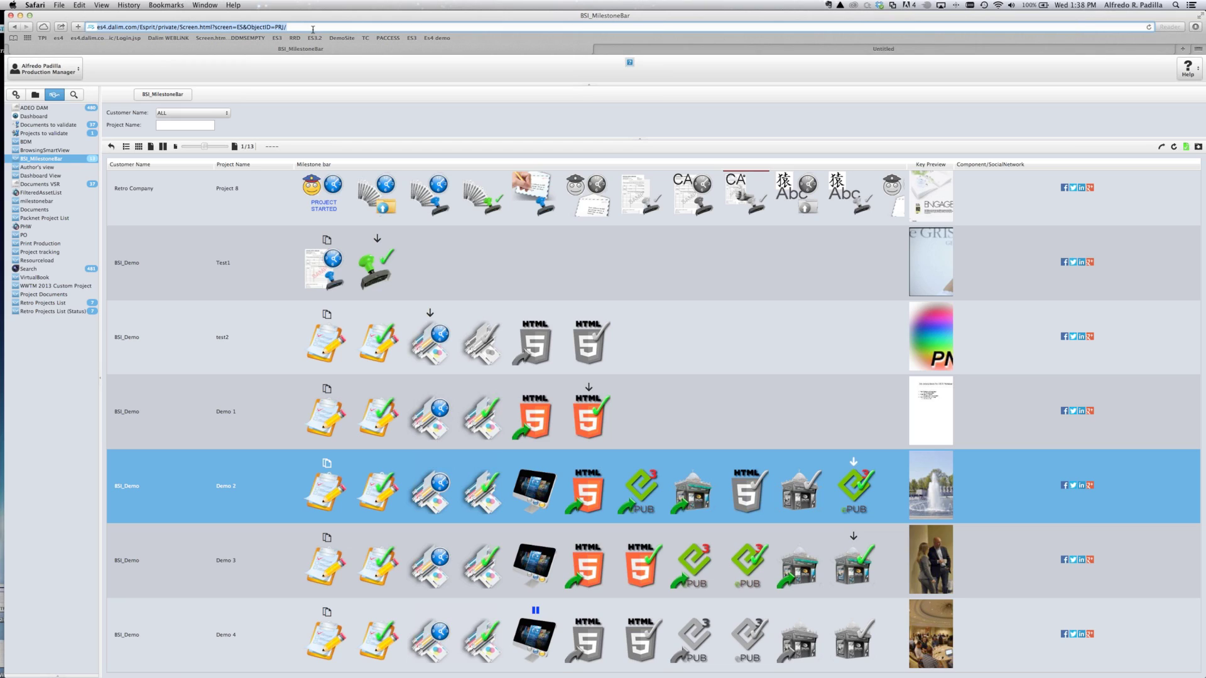
text(blansys.com)
key(Return)
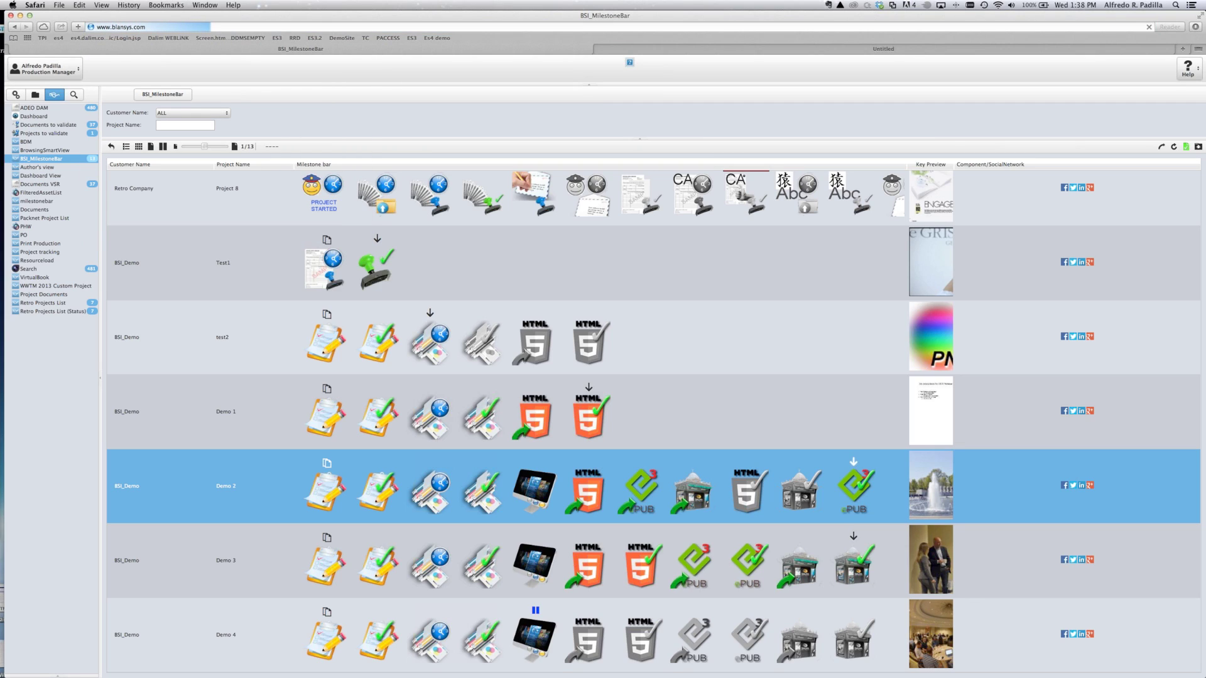
click(1174, 5)
text(skype)
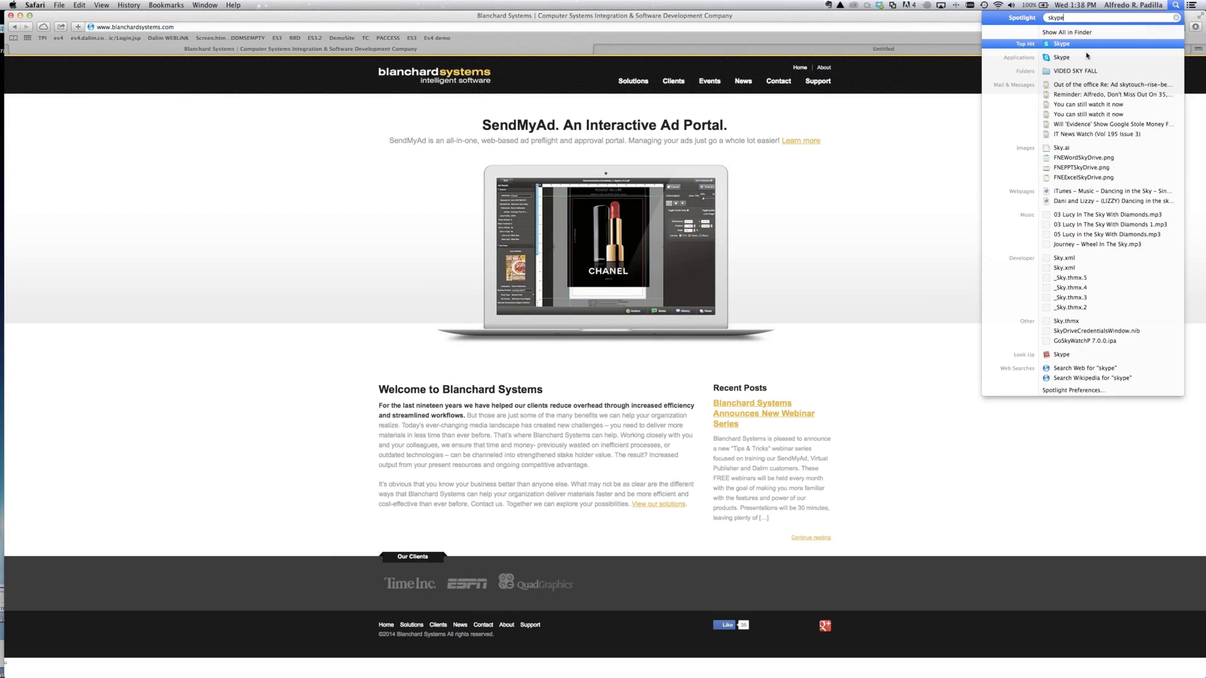
key(Escape)
Open the site's June 2014 events calendar and preview the SendMyAd Tips & Tricks and MagNet Conference 2014 entries
click(705, 82)
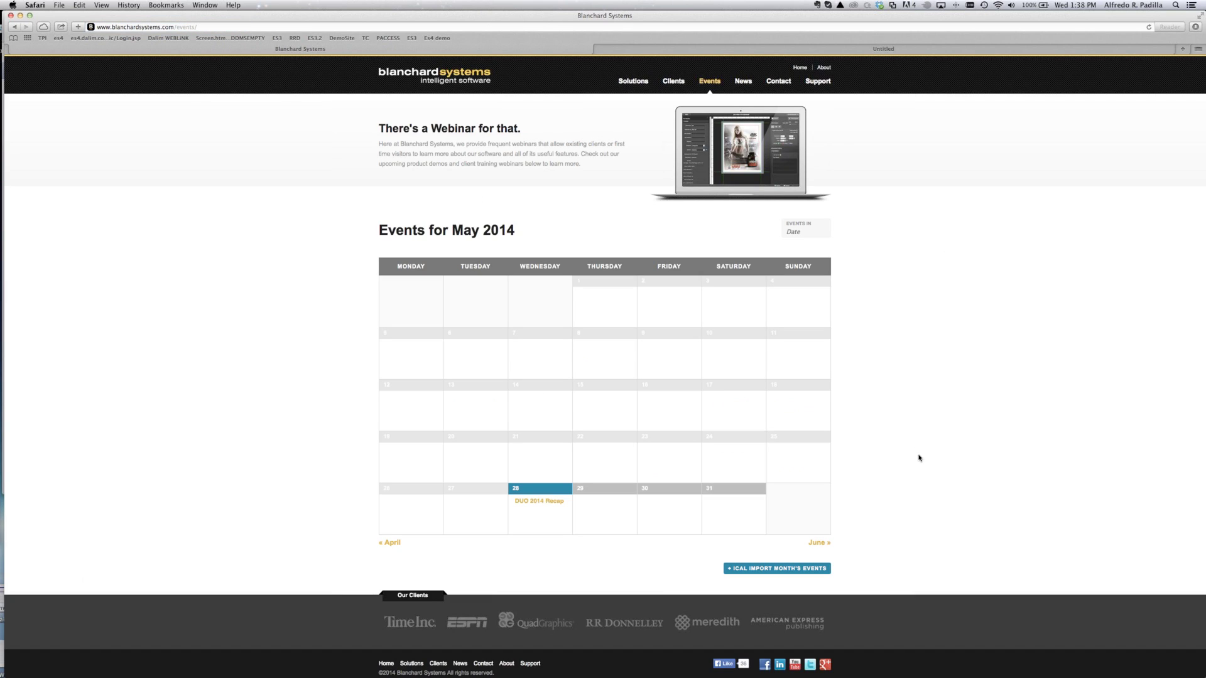
click(819, 544)
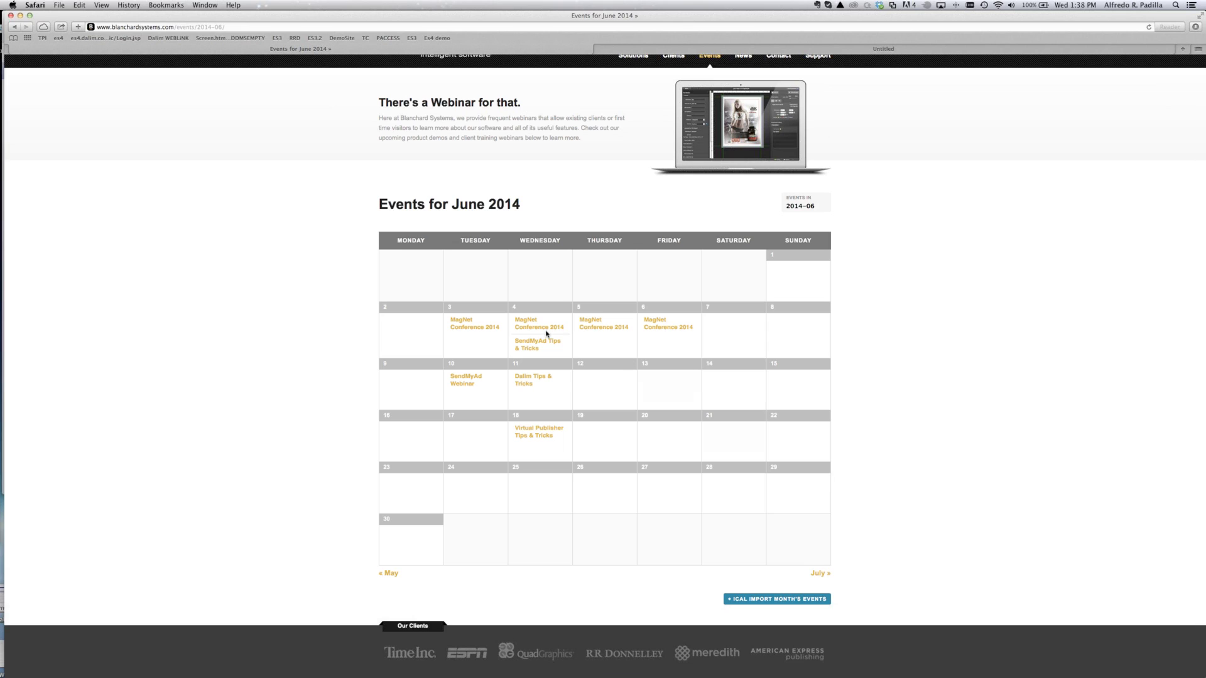
mouse_move(539, 345)
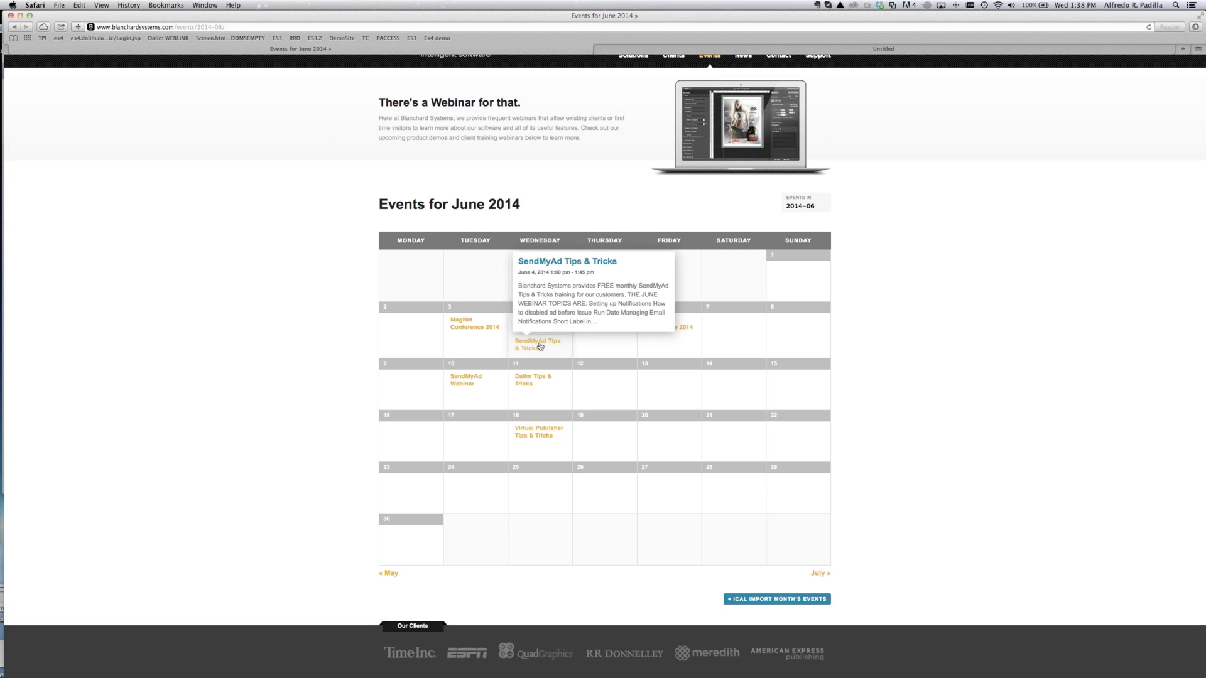
mouse_move(487, 334)
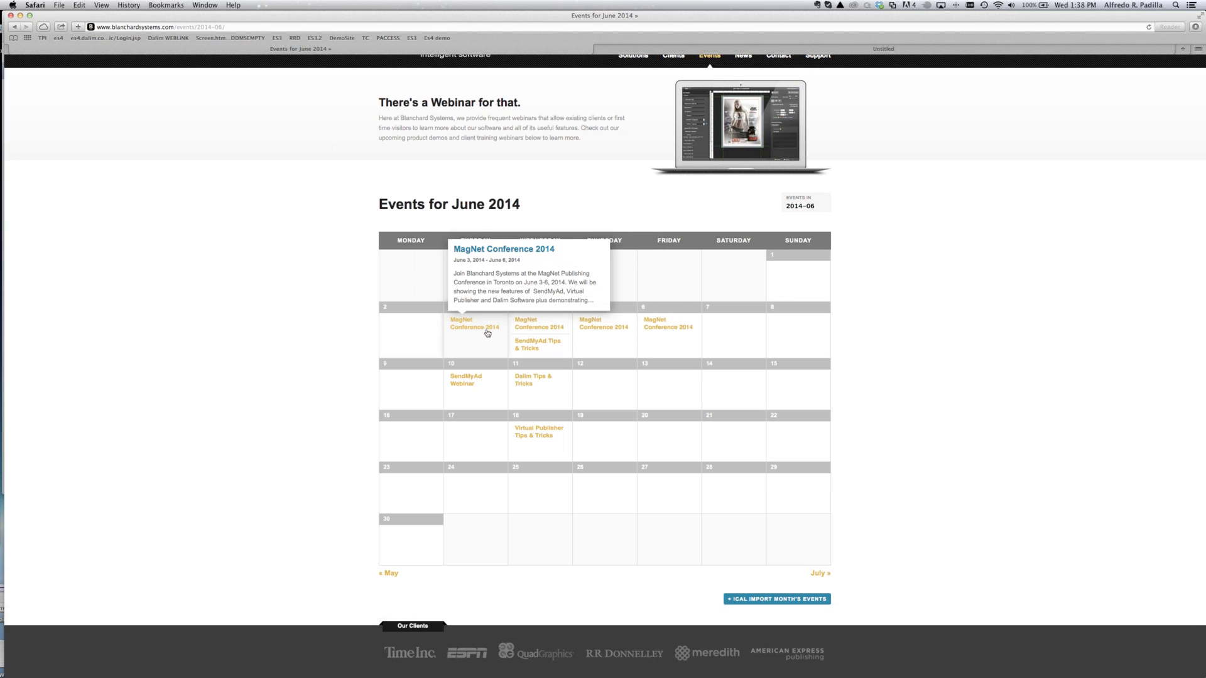
View the June 11 Dalim Tips & Tricks event page and return to the June 2014 calendar
click(516, 379)
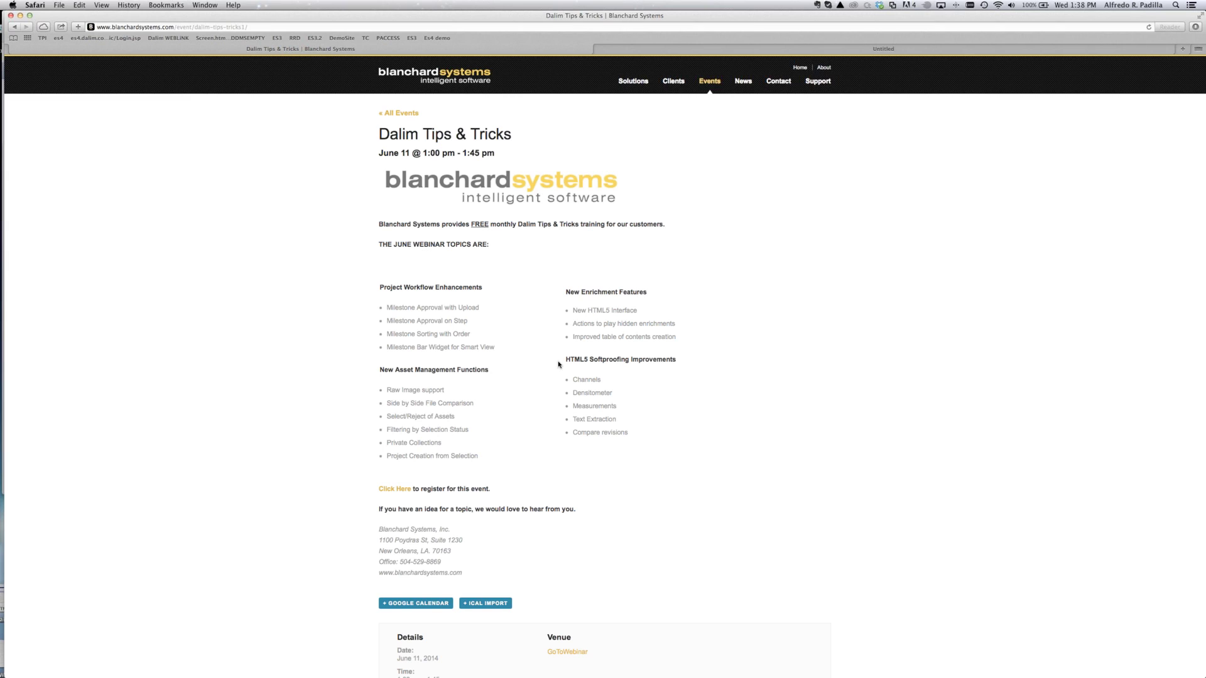
click(400, 115)
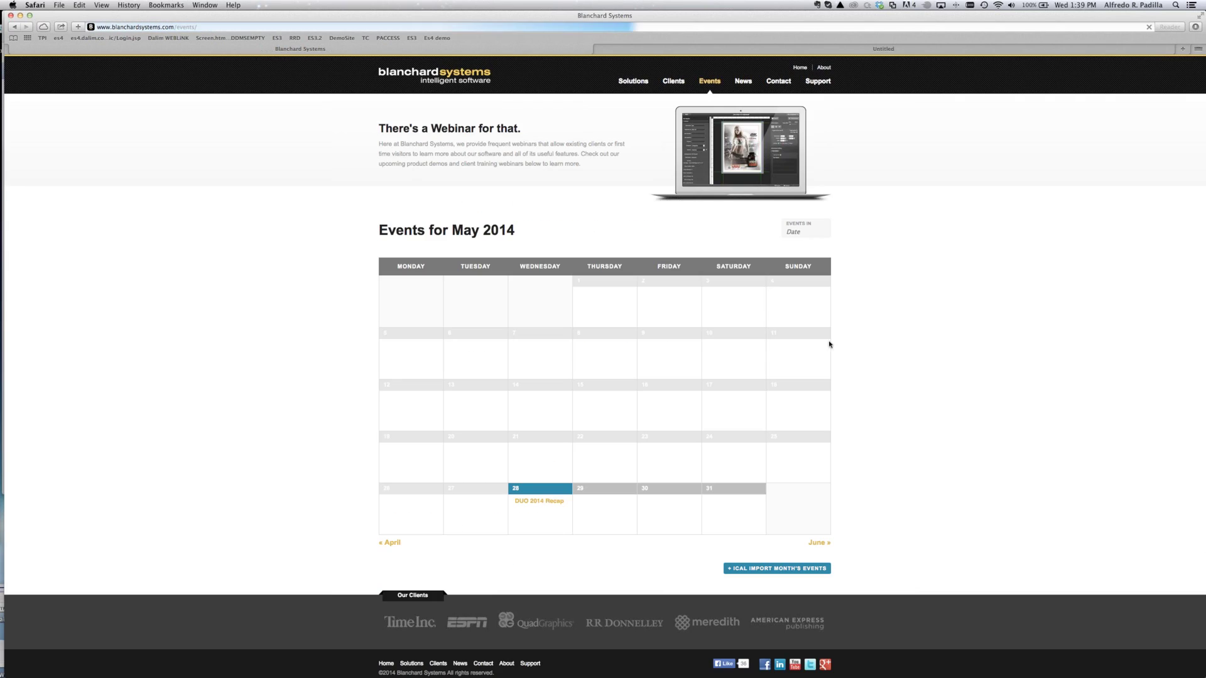
click(823, 542)
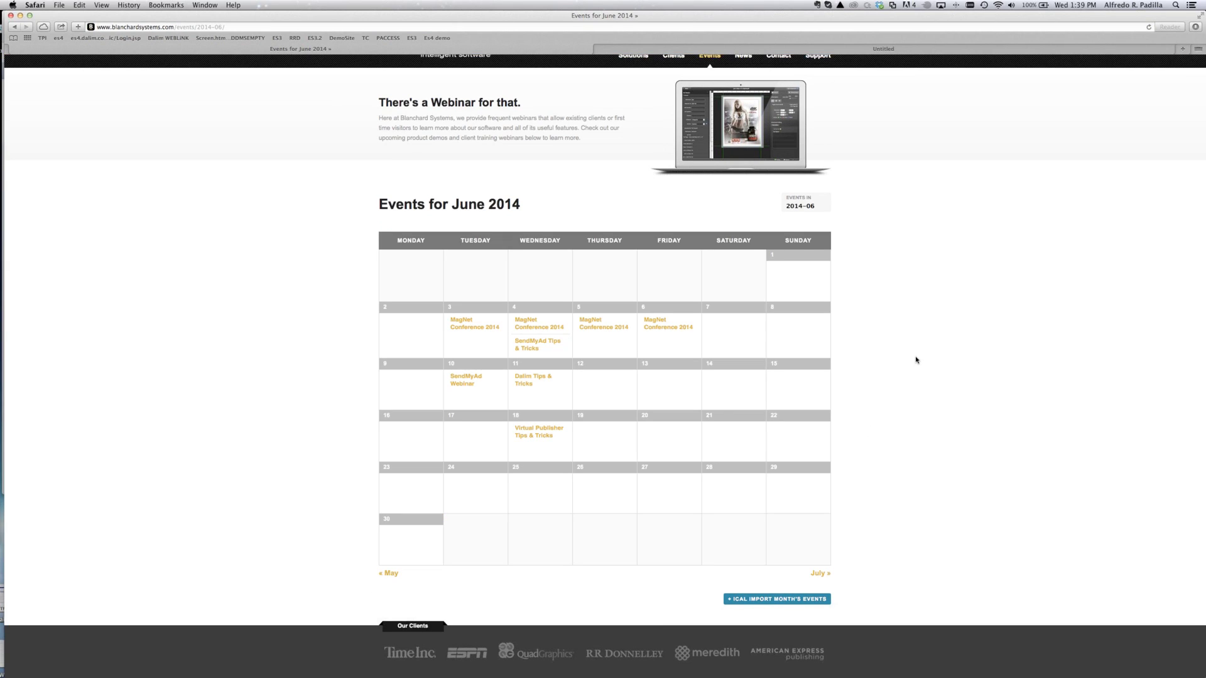
scroll(915, 360, up, 1)
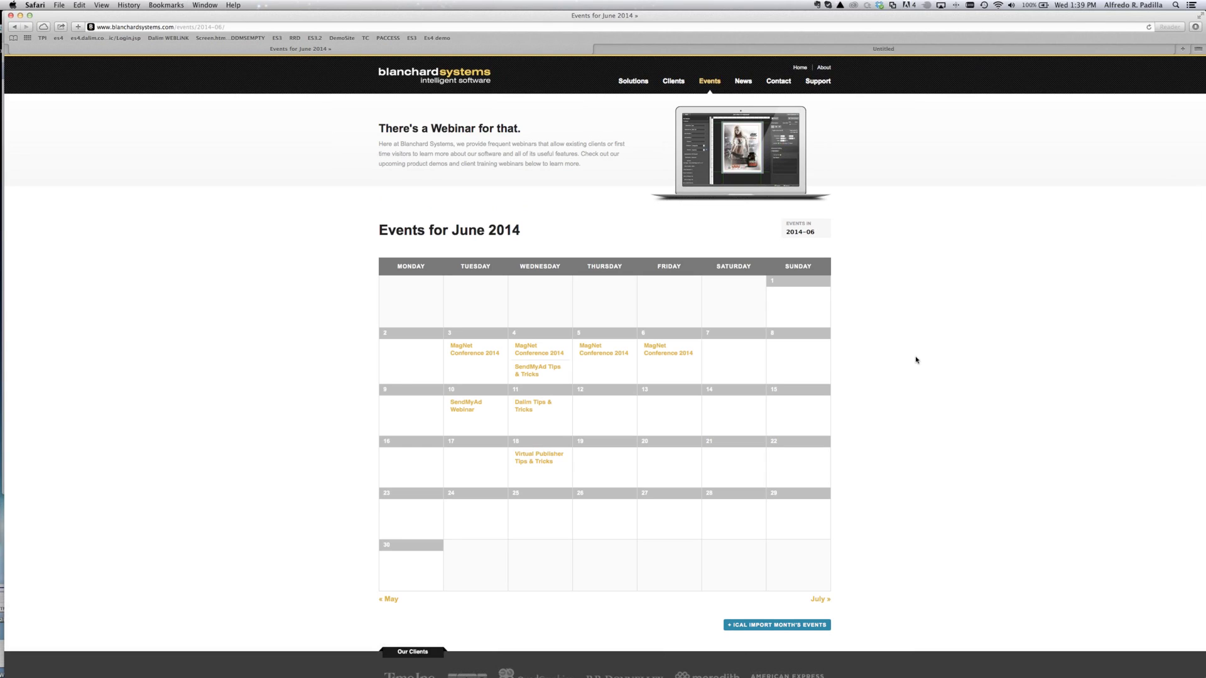
Switch to GoToMeeting and return to the events calendar in Safari
key(super+Tab)
key(super+Tab)
key(super+Tab)
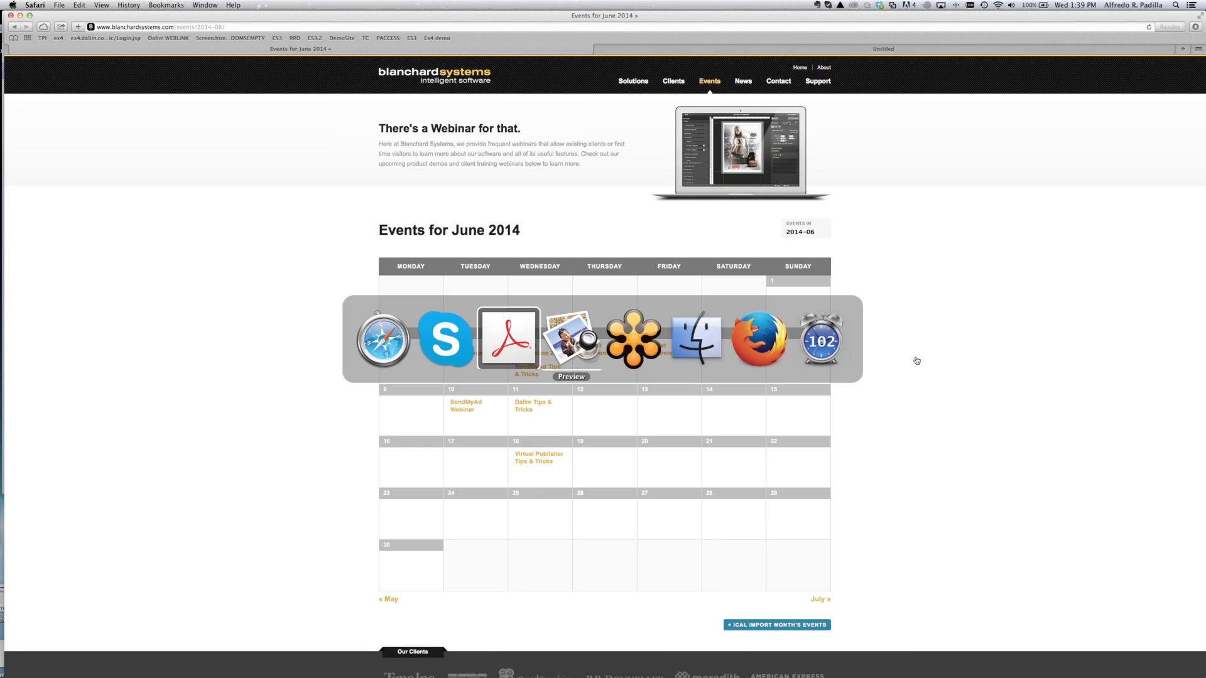
key(super+Tab)
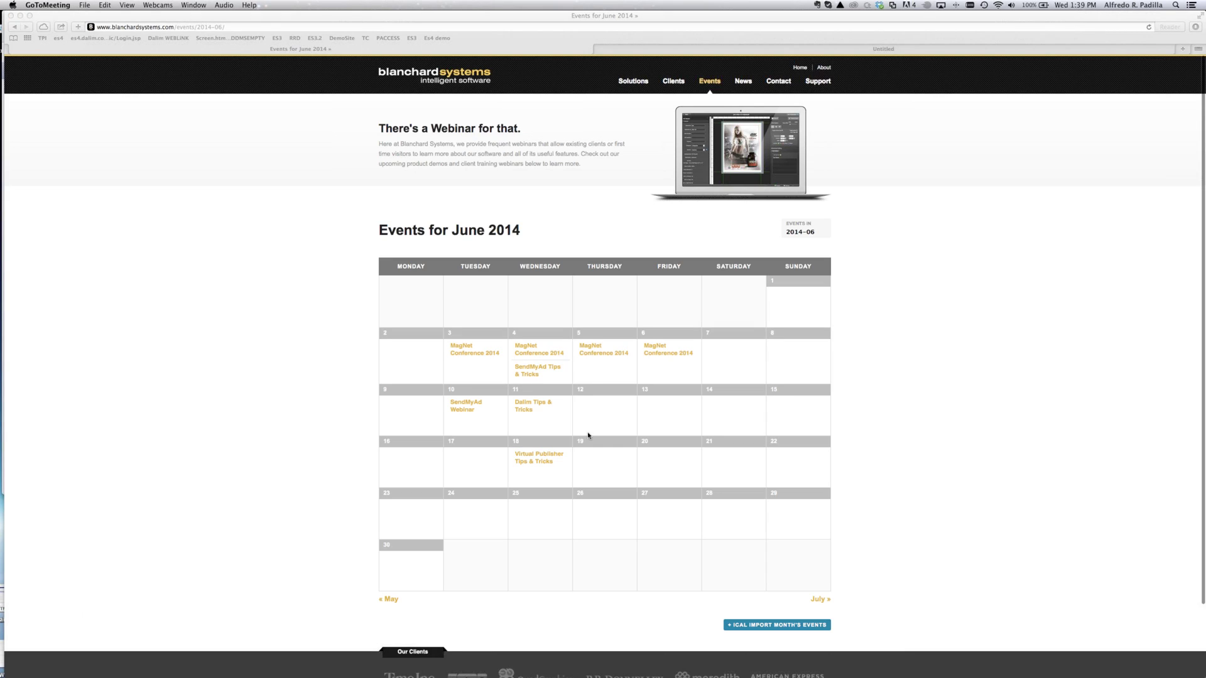
mouse_move(8, 547)
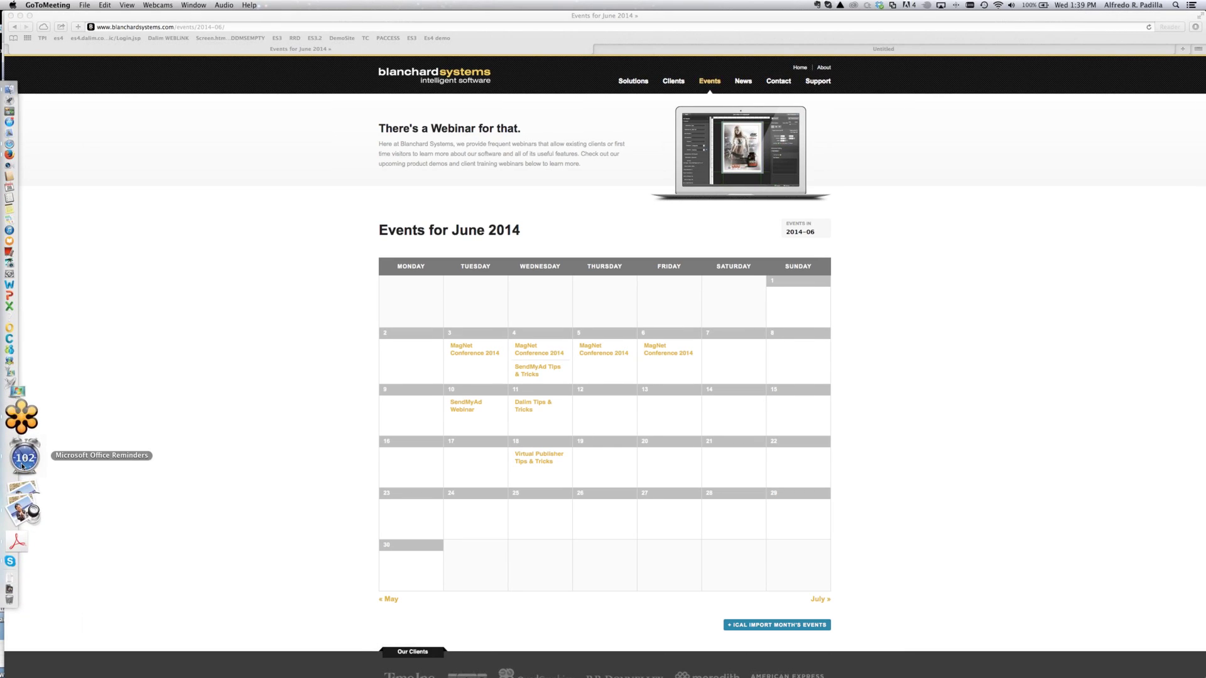
click(897, 448)
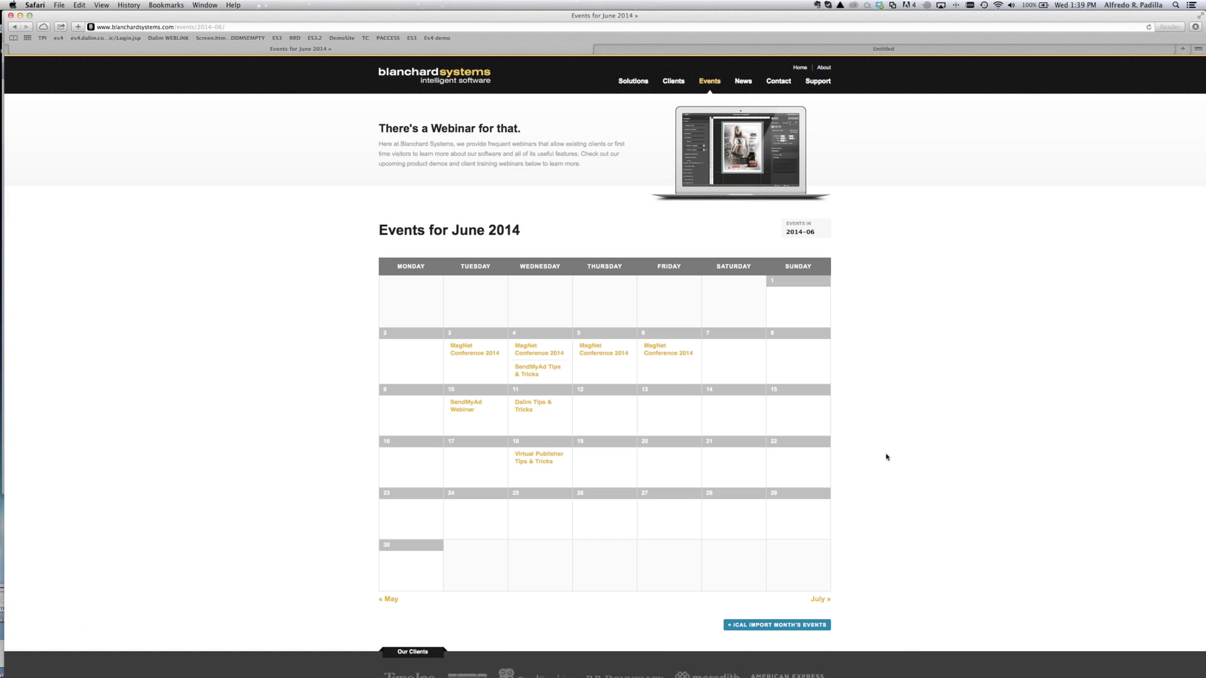
Switch to the empty browser tab and load the es4.dalim.com site there
scroll(887, 457, down, 1)
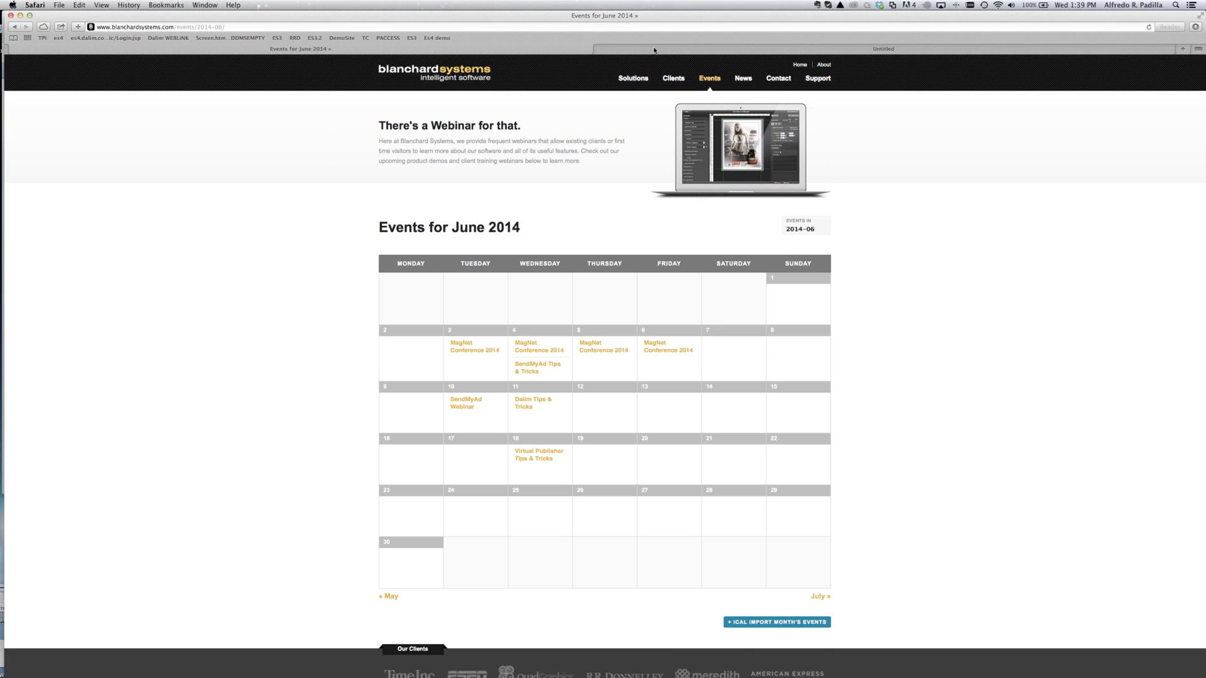
click(600, 49)
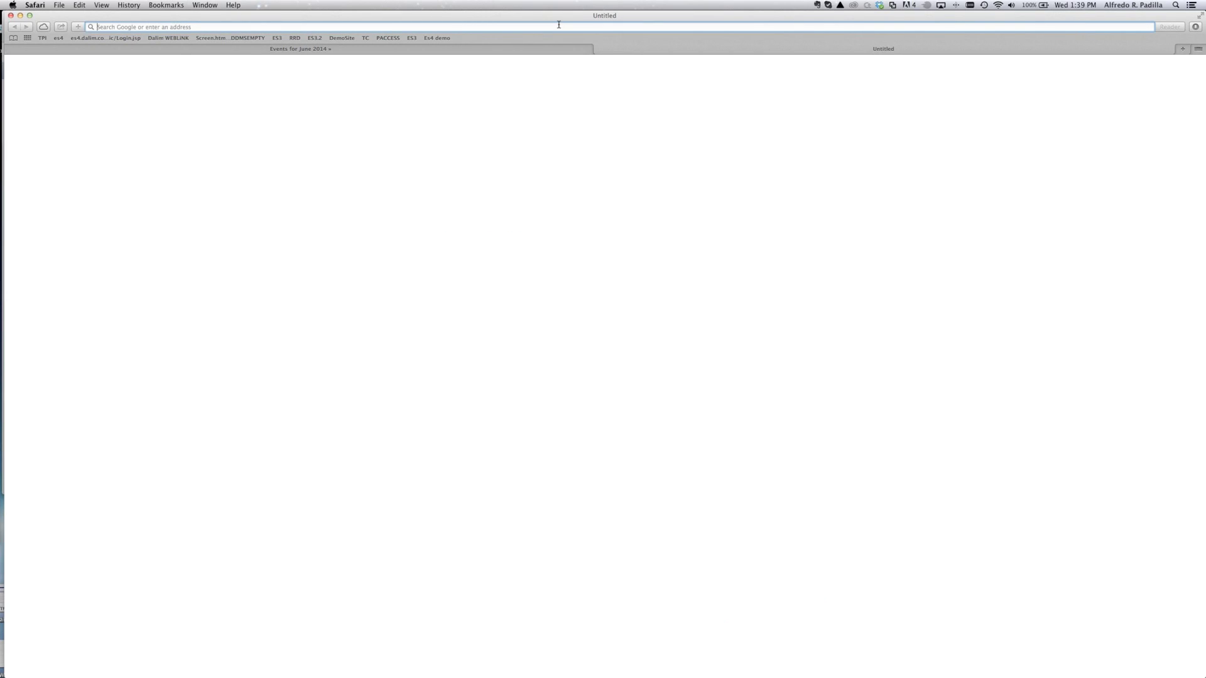
text(es4.dalim.com)
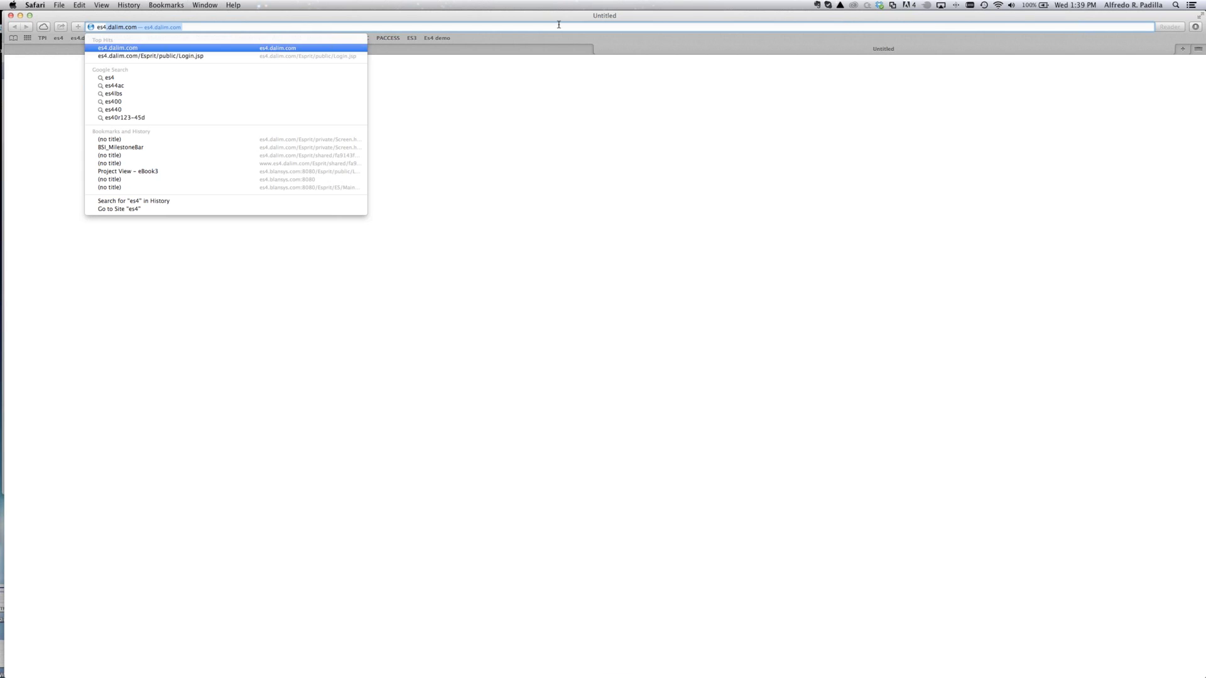
key(Down)
key(Return)
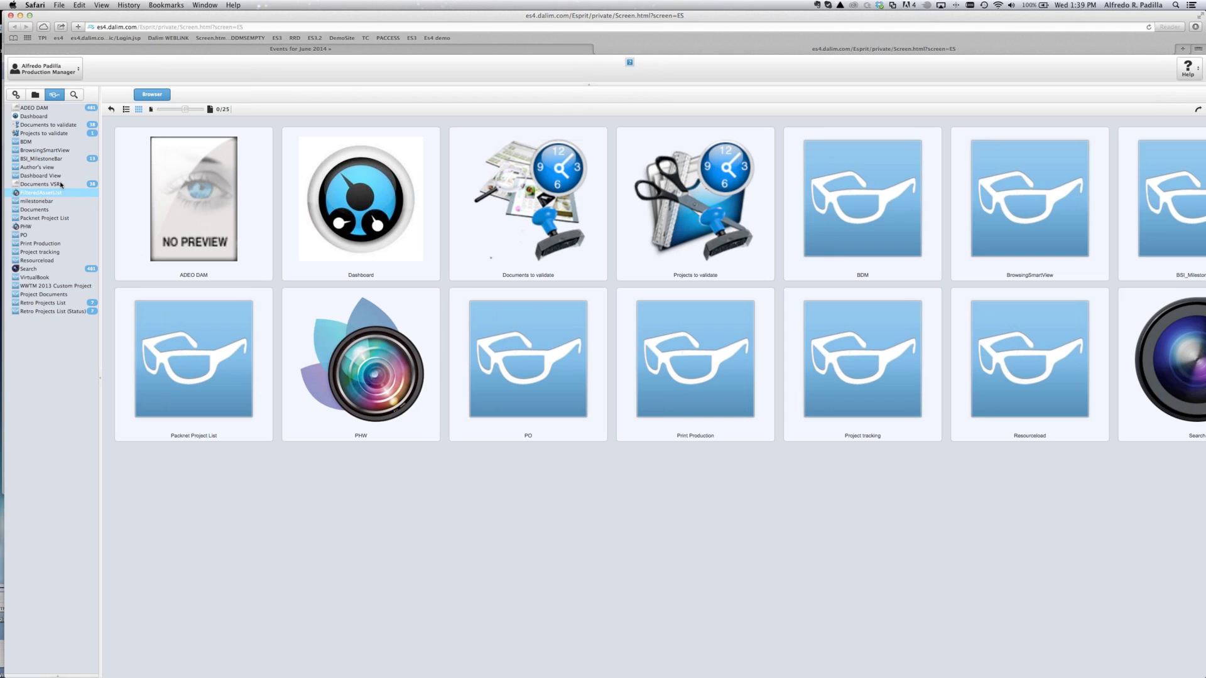
Open the BSI_ePubProject project workflow from the workflow creation section of the administration area
click(59, 184)
click(19, 97)
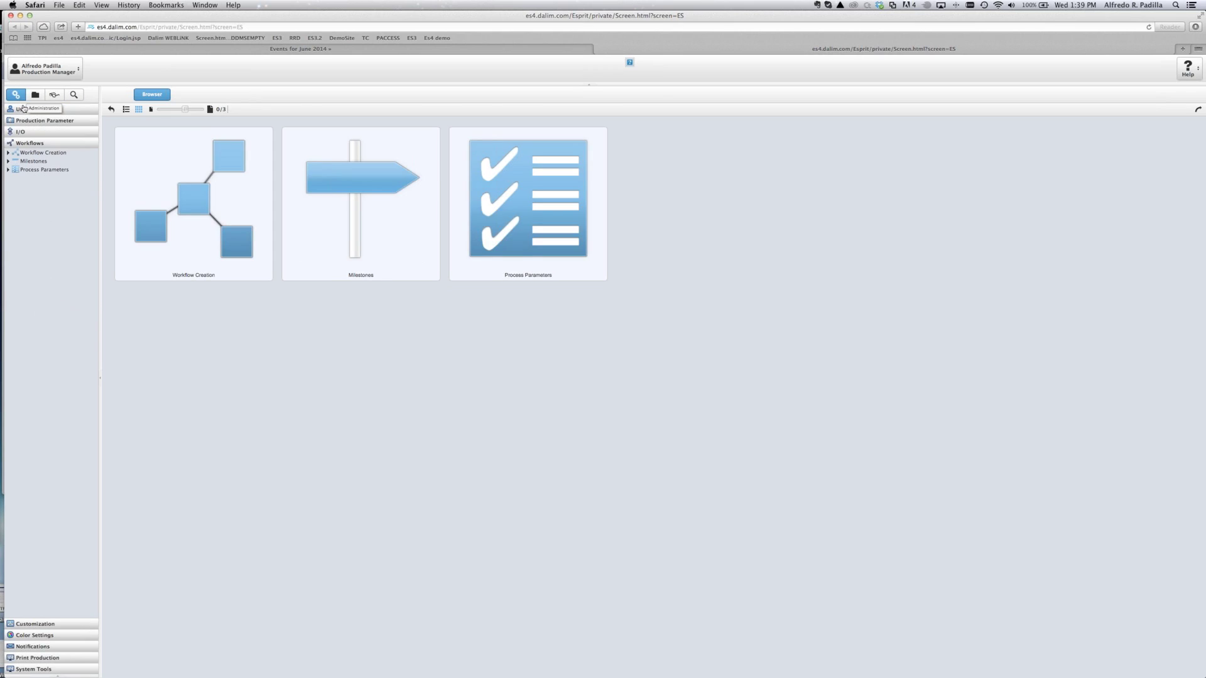
click(8, 153)
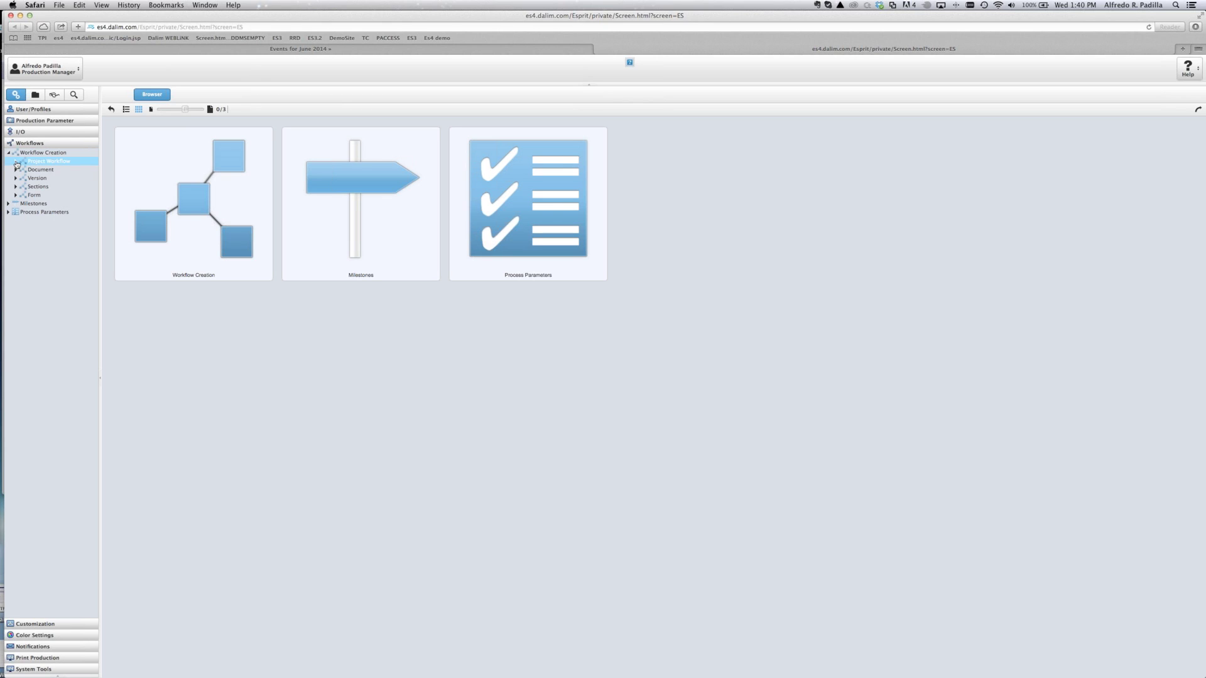
click(16, 161)
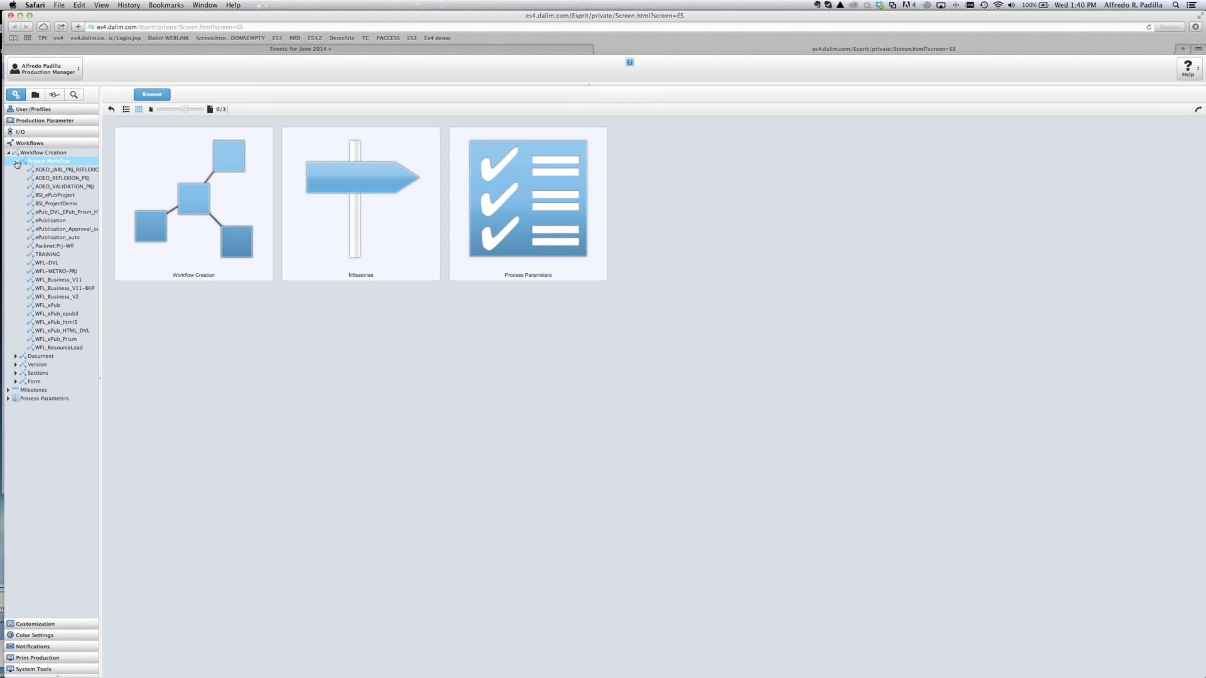
click(57, 198)
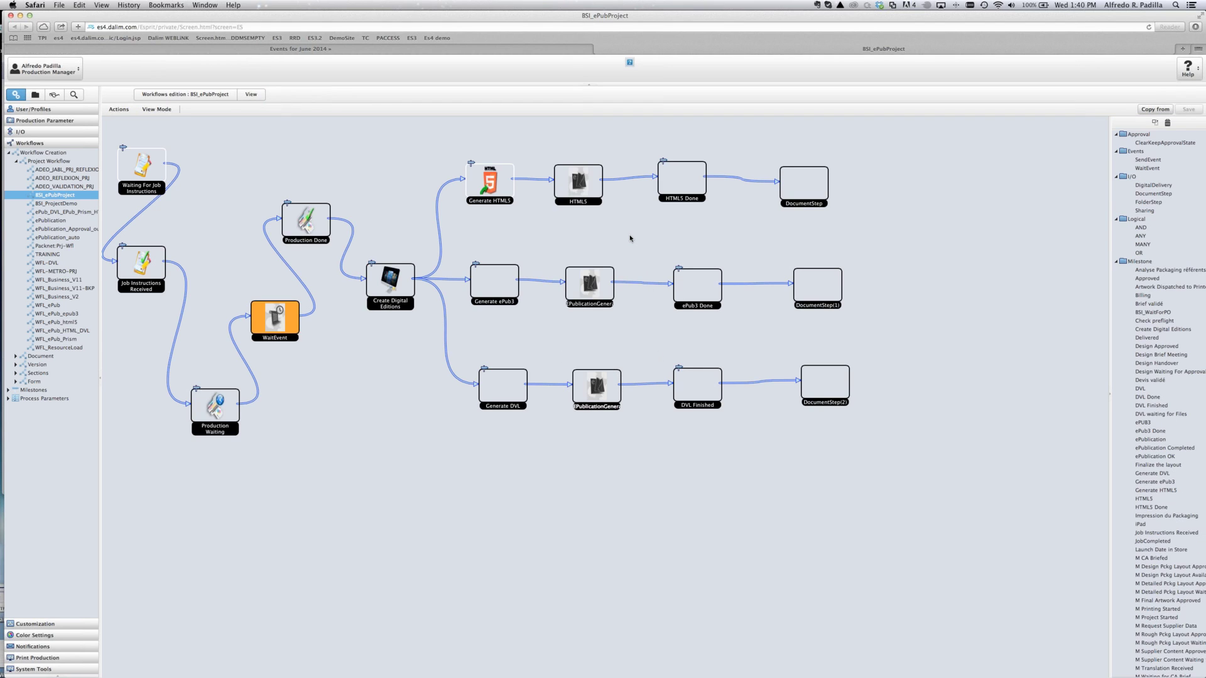
Inspect the milestone order parameter of the HTML5 Done step and close its settings without changes
click(682, 186)
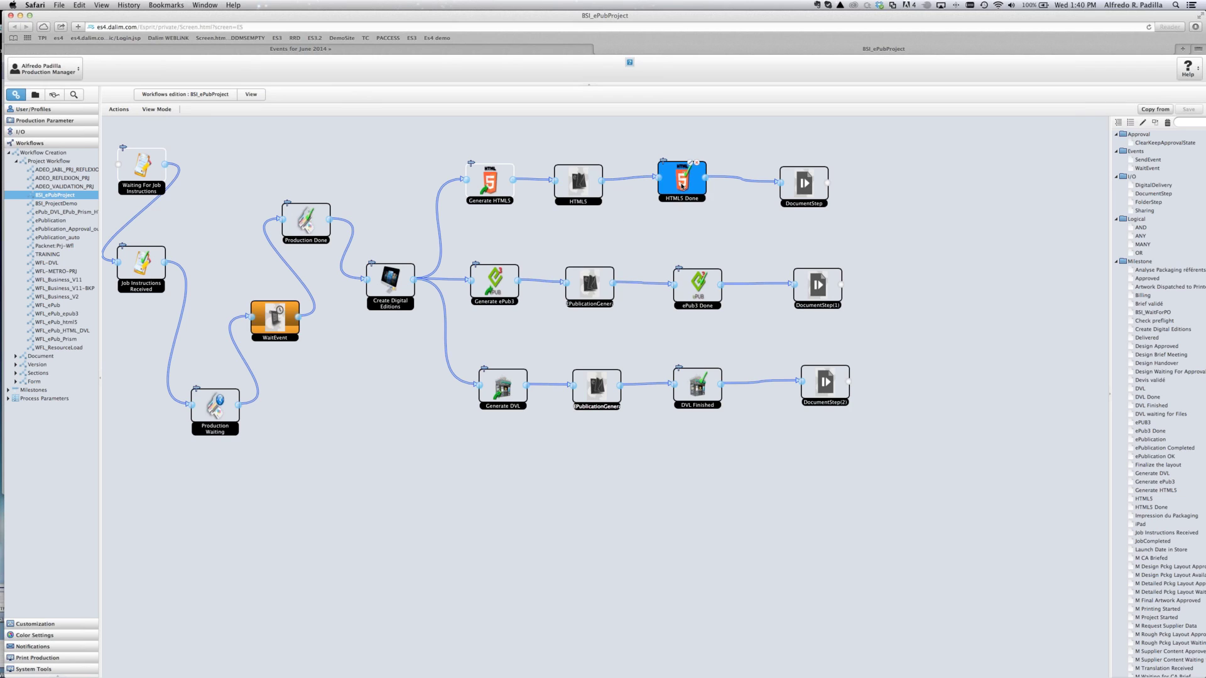
double_click(683, 186)
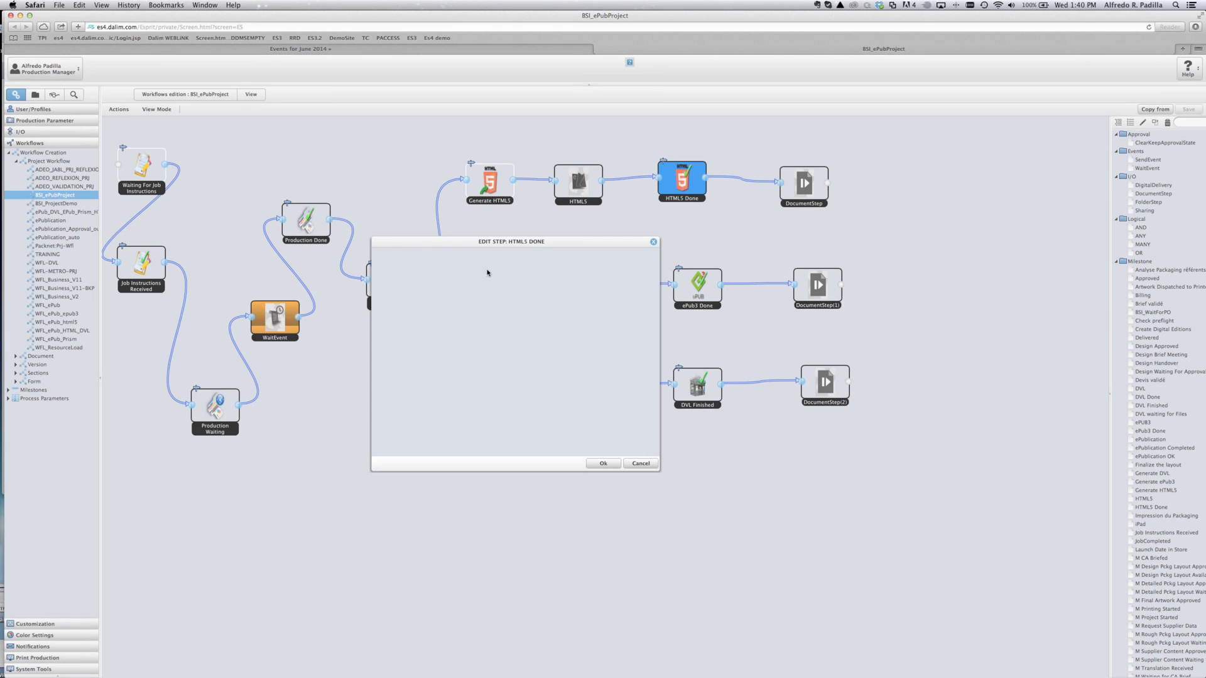
click(471, 257)
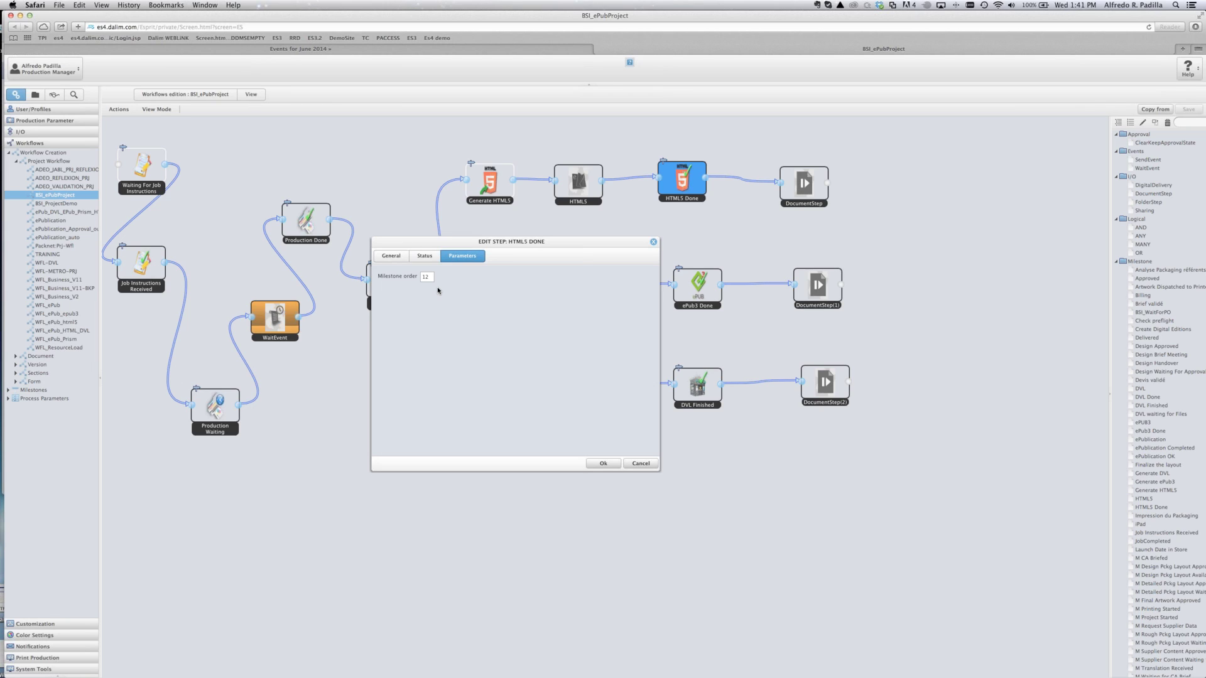
click(639, 464)
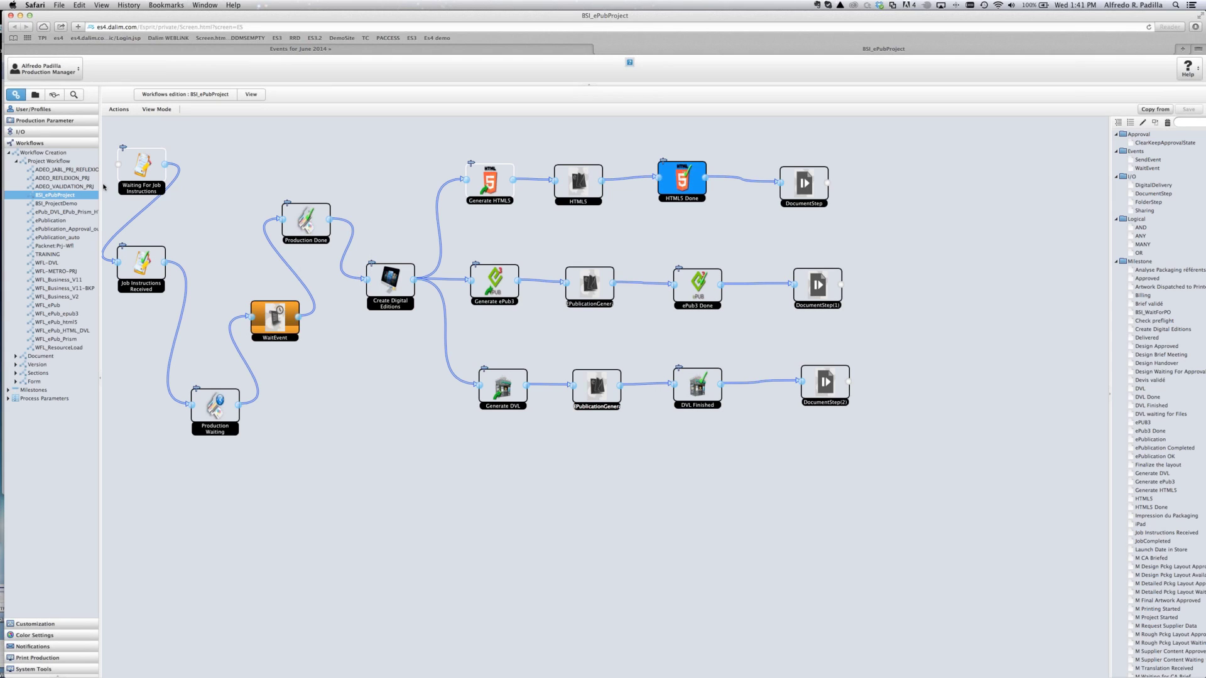